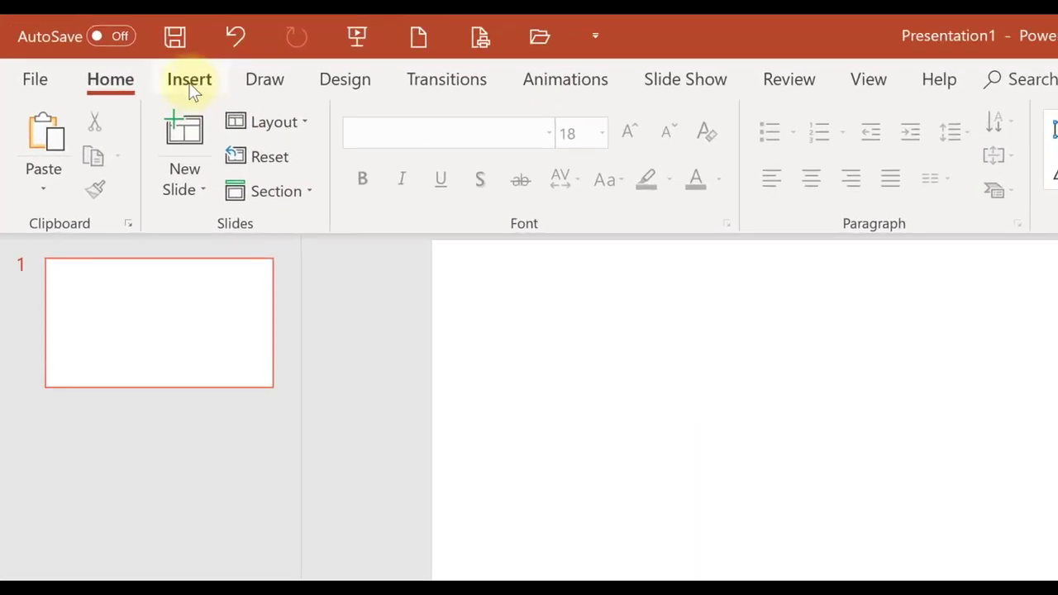
Step: Insert a Hierarchy > Organization Chart SmartArt graphic onto the blank slide
{"action": "left_click", "coordinate": [189, 81]}
{"action": "left_click", "coordinate": [696, 190]}
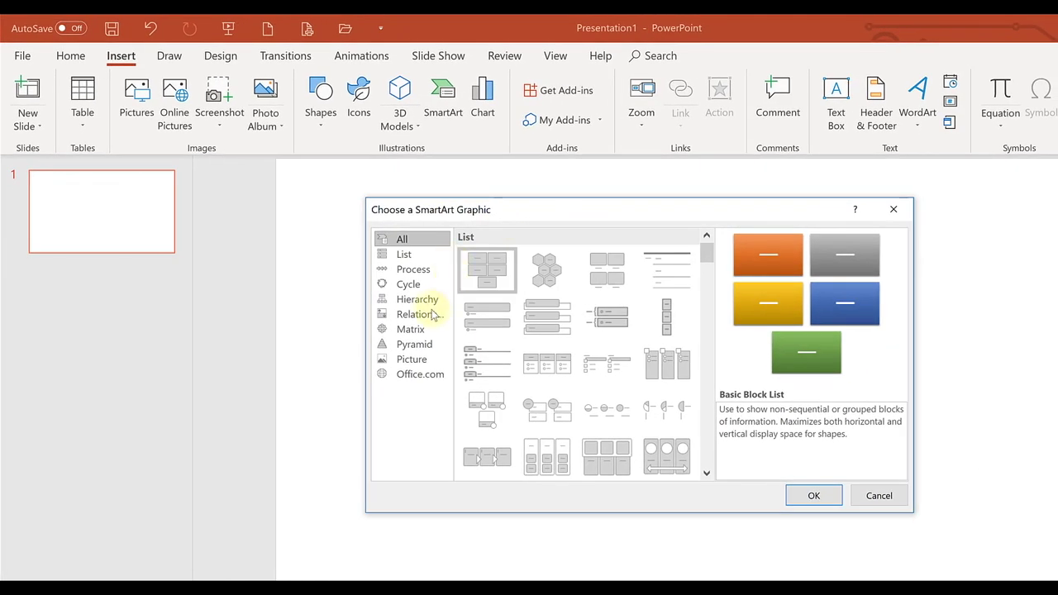
{"action": "left_click", "coordinate": [432, 303]}
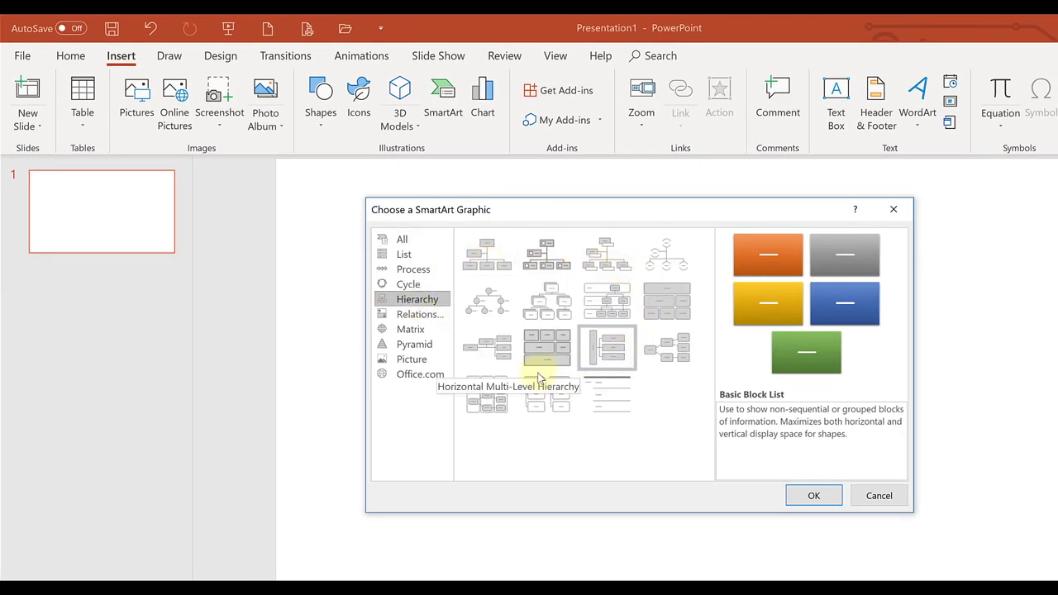
{"action": "left_click", "coordinate": [487, 253]}
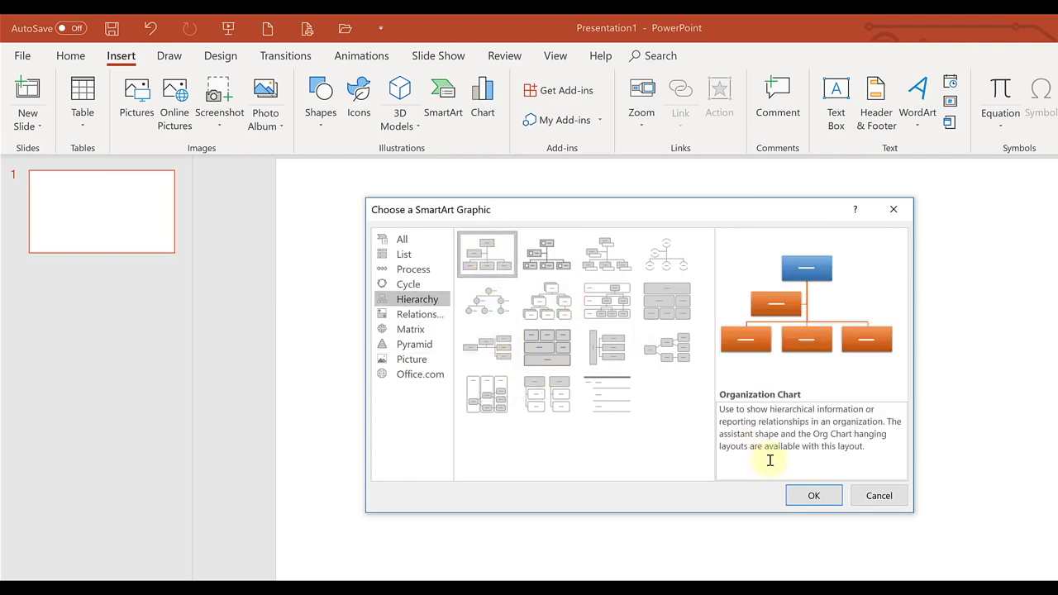
{"action": "left_click", "coordinate": [812, 495]}
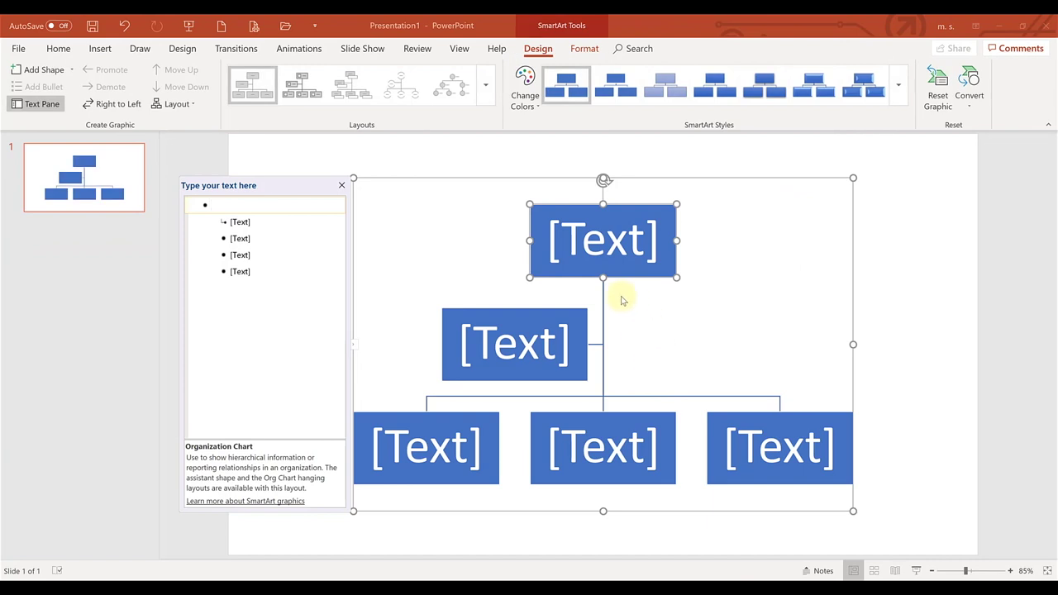
Step: Label the top box 'CEO' over 'Name' and the assistant box 'Assistant' over 'Name'
{"action": "left_click", "coordinate": [602, 240]}
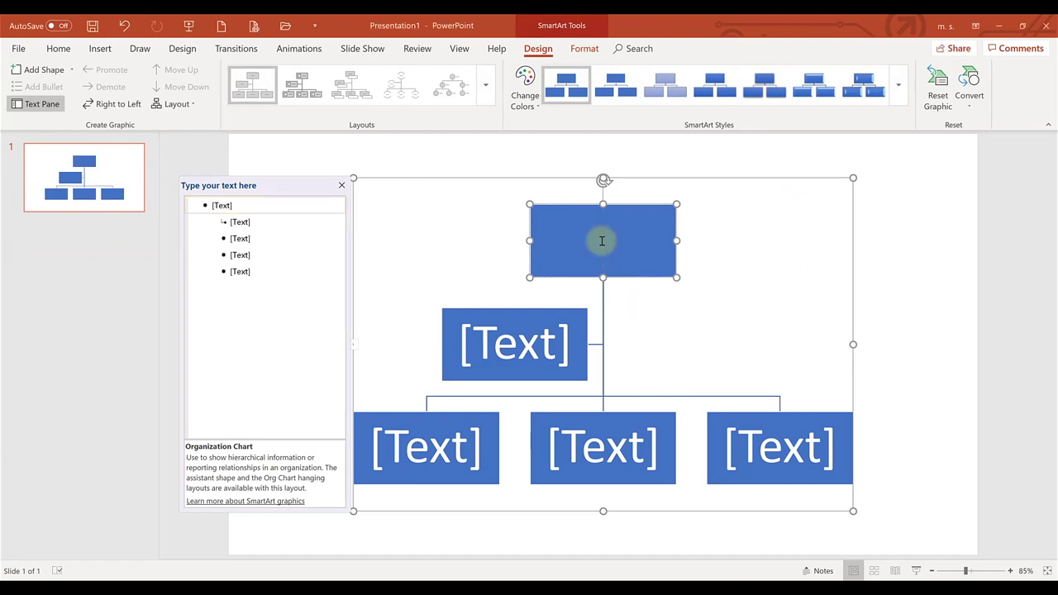
{"action": "type", "text": "CEO"}
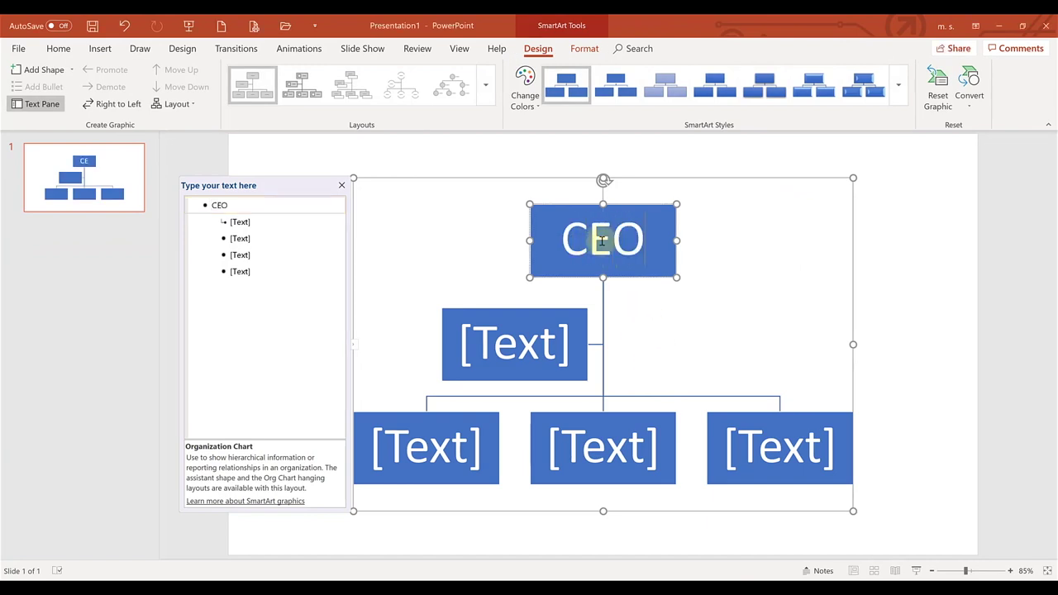
{"action": "key", "text": "Return"}
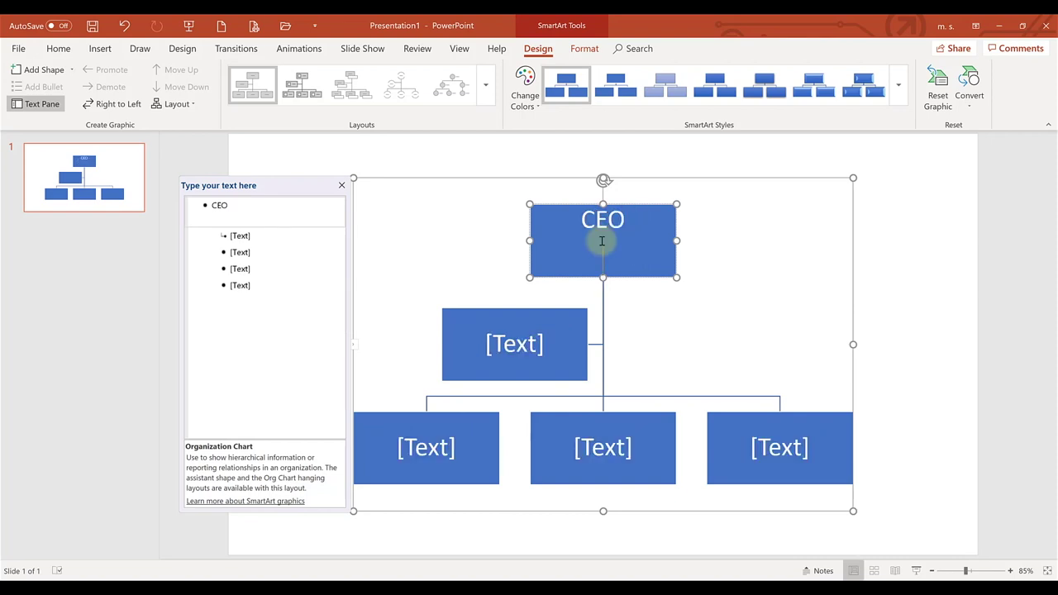
{"action": "type", "text": "Name"}
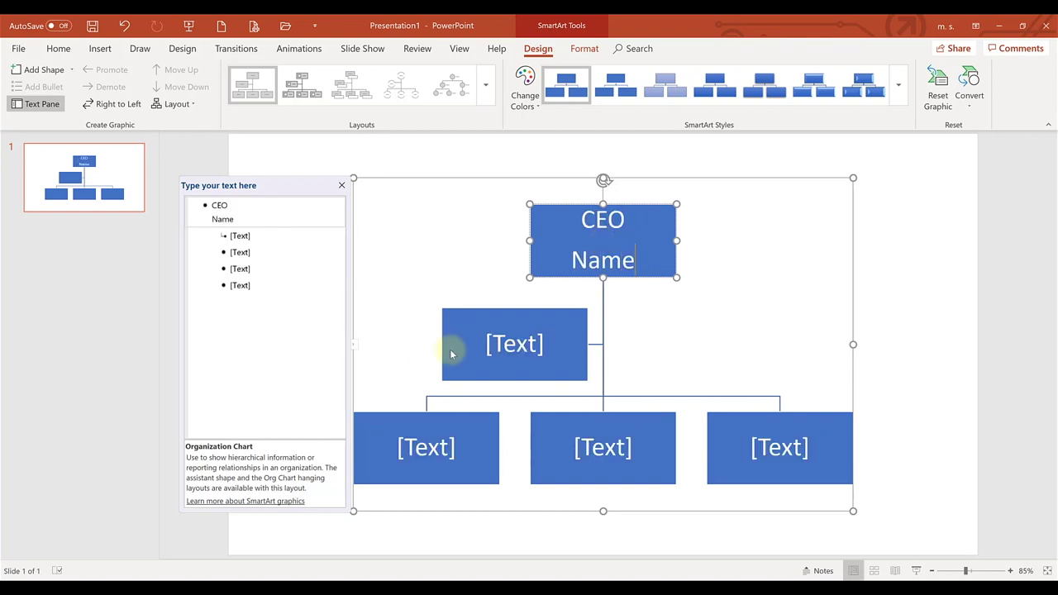
{"action": "left_click", "coordinate": [493, 348]}
{"action": "type", "text": "Assistant"}
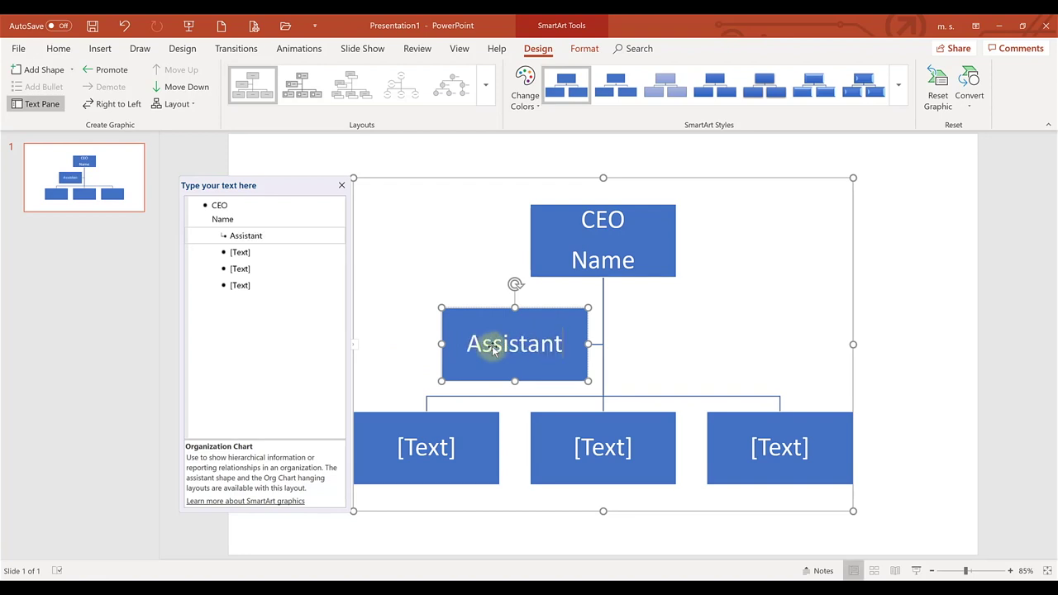
{"action": "key", "text": "Return"}
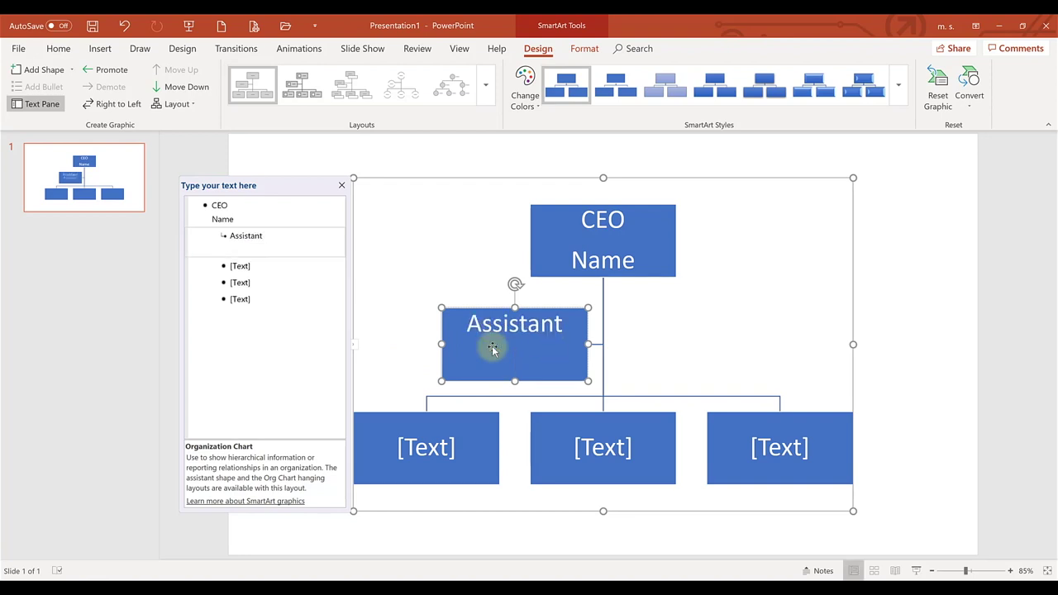
{"action": "type", "text": "Name"}
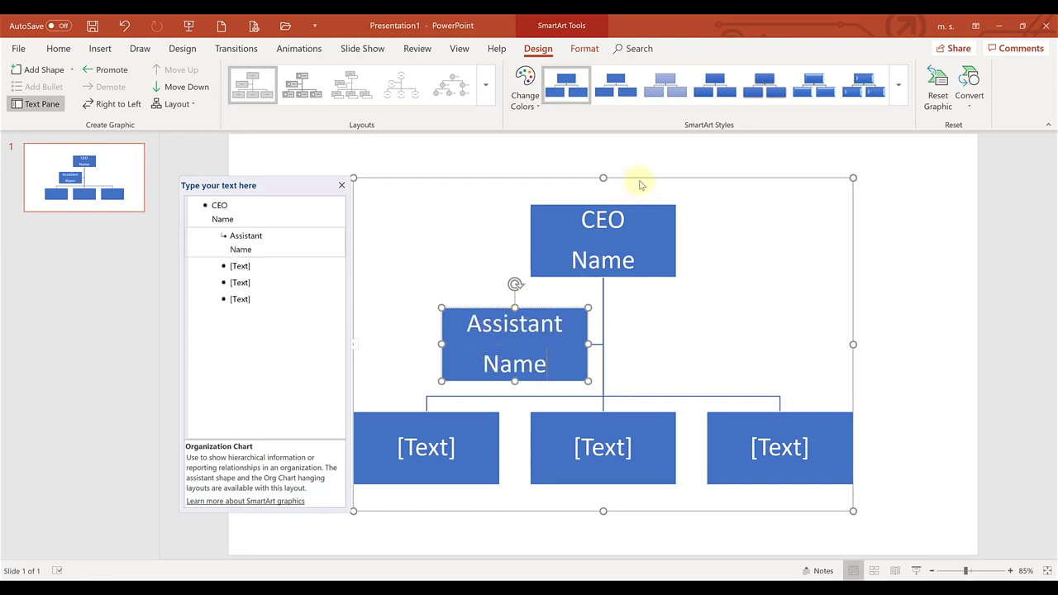
Step: Make the CEO and Assistant titles bold
{"action": "left_click_drag", "start_coordinate": [618, 220], "coordinate": [586, 219]}
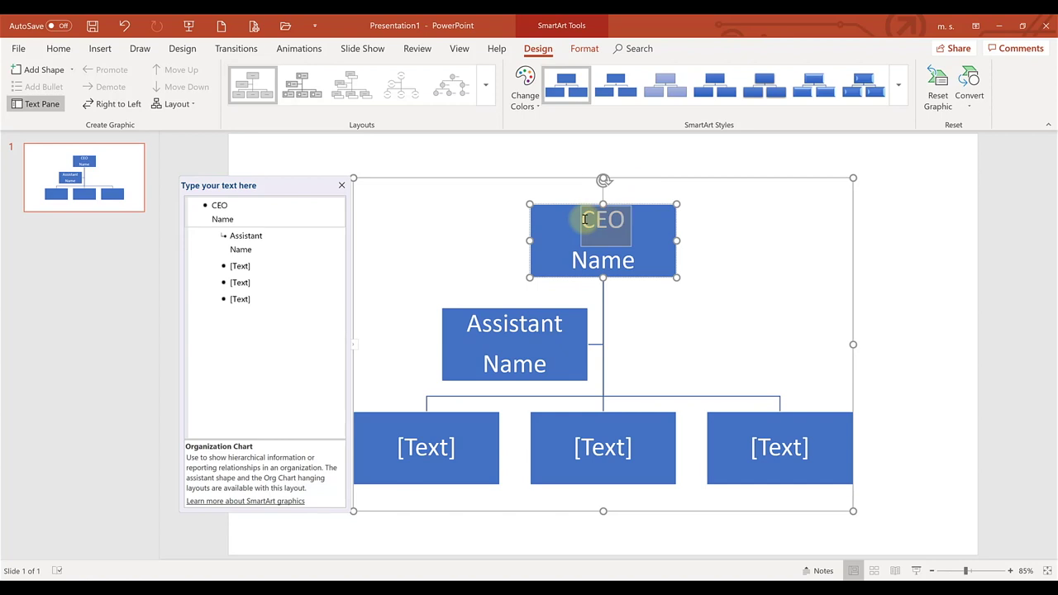
{"action": "left_click", "coordinate": [596, 198]}
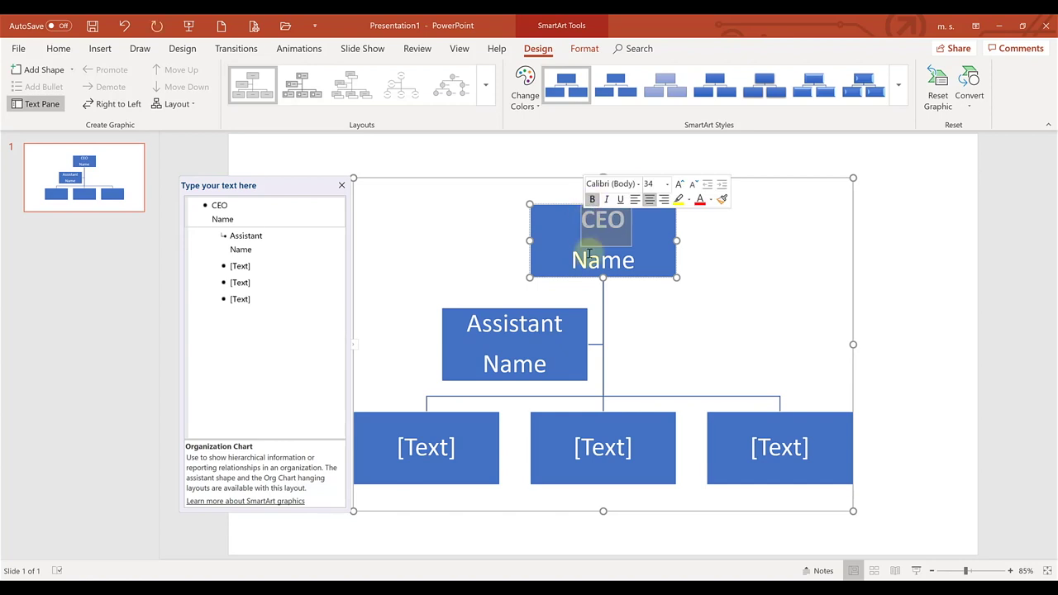
{"action": "left_click", "coordinate": [561, 323]}
{"action": "left_click", "coordinate": [562, 325]}
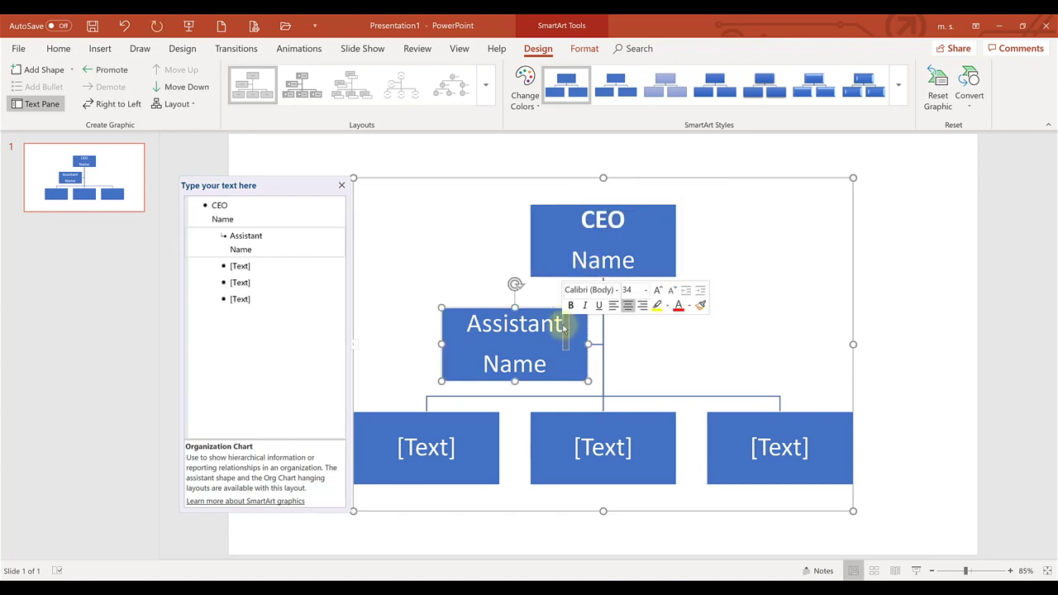
{"action": "double_click", "coordinate": [461, 324]}
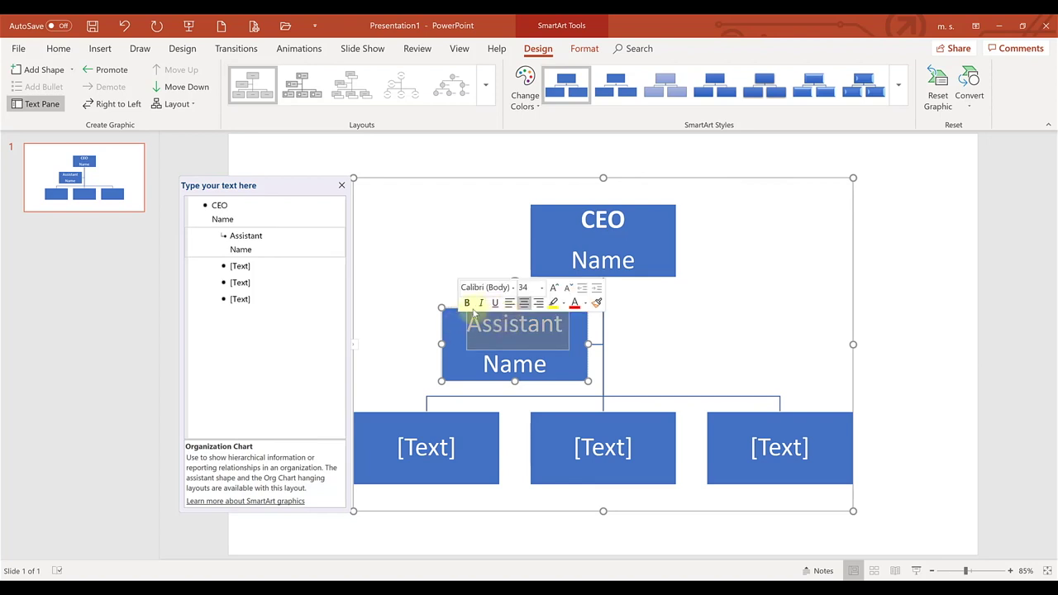
{"action": "left_click", "coordinate": [468, 303]}
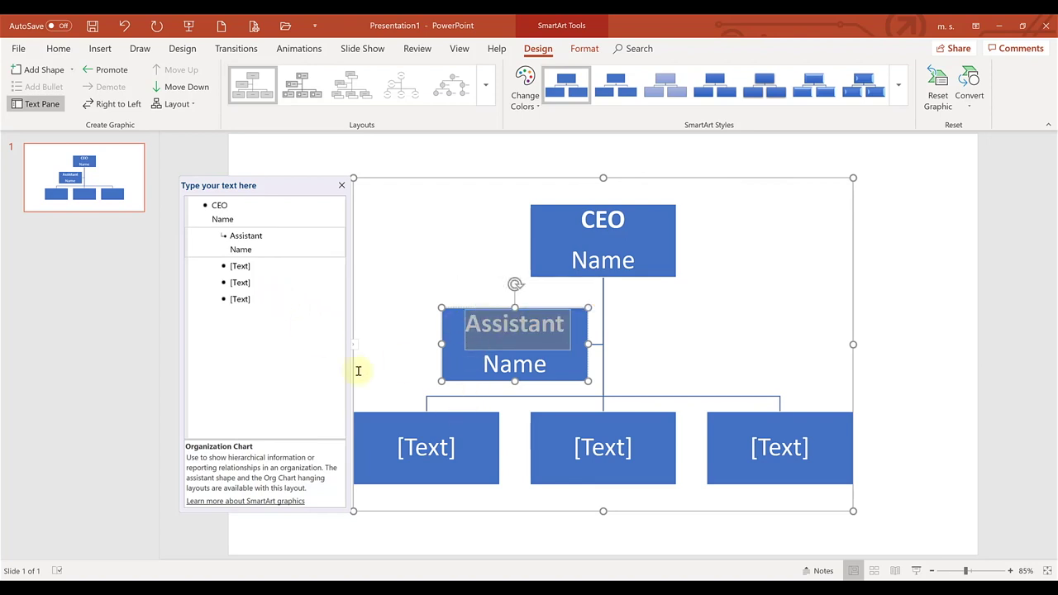
{"action": "left_click", "coordinate": [431, 447]}
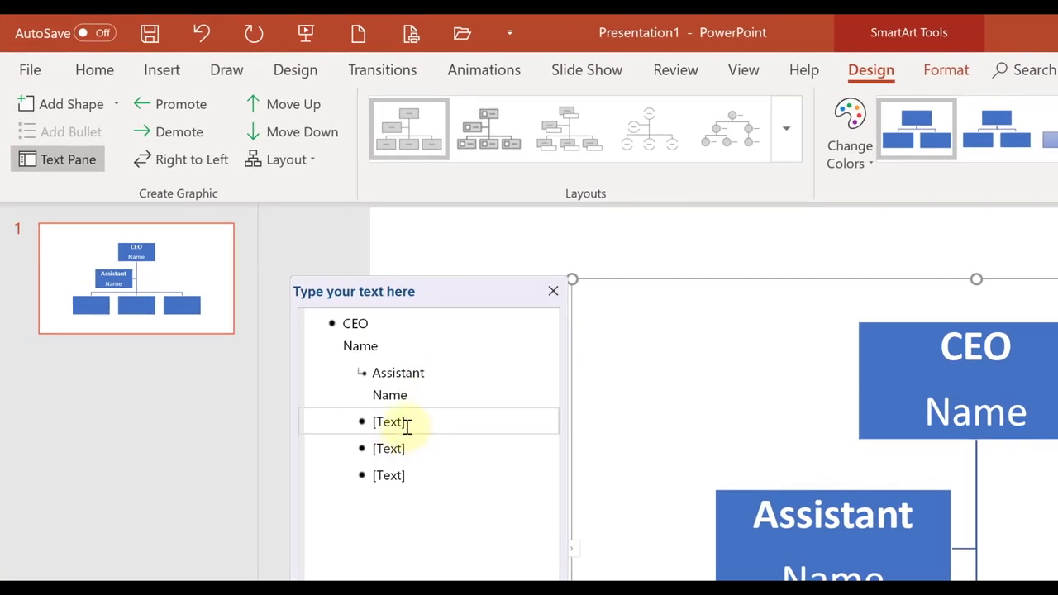
{"action": "left_click", "coordinate": [410, 423]}
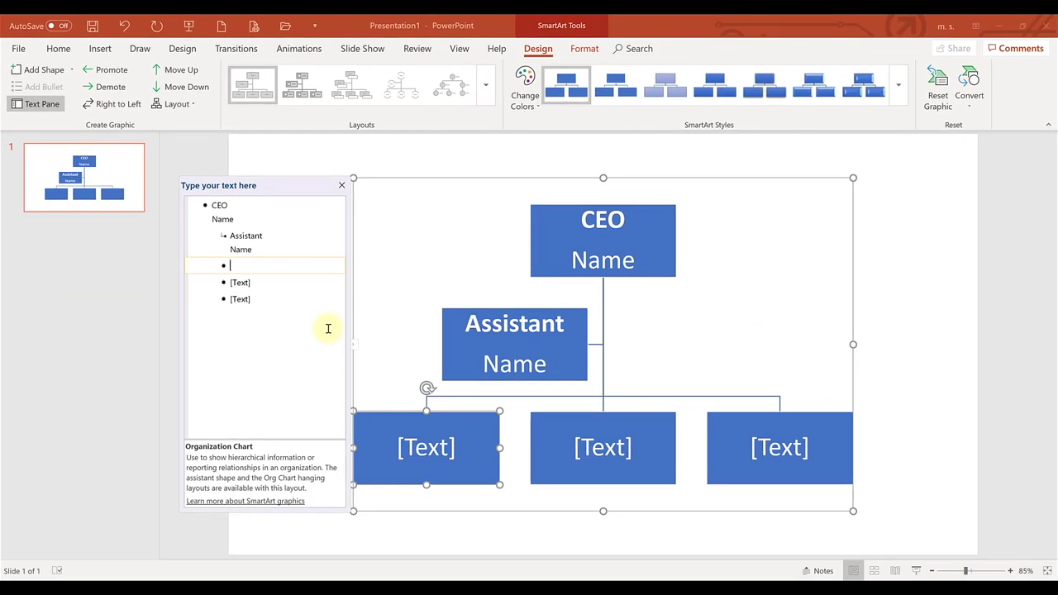
Step: Enter COO, CSO and CFO as the three bottom-level entries of the org chart
{"action": "type", "text": "CO"}
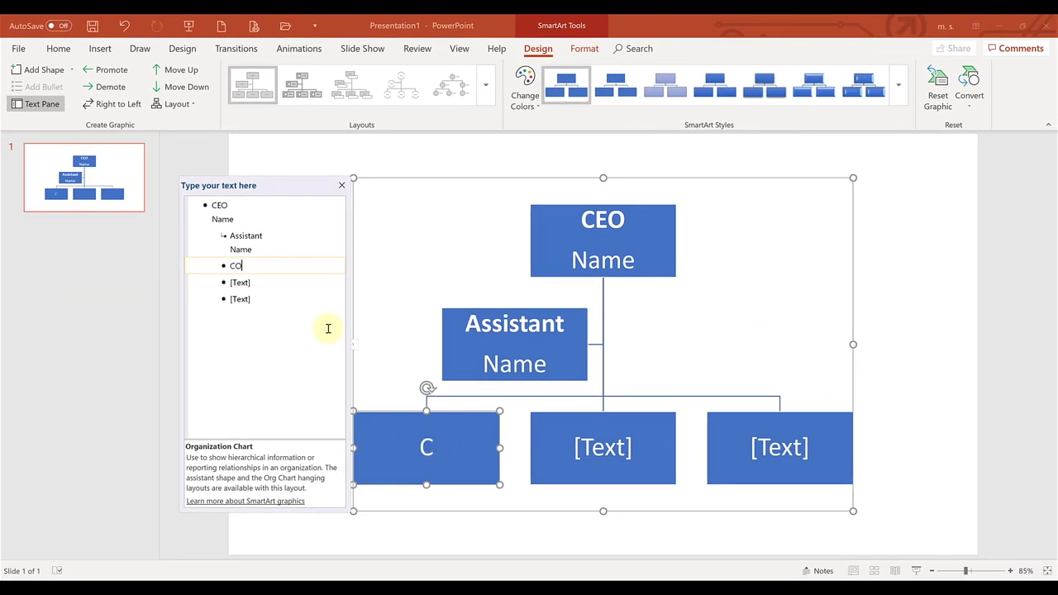
{"action": "type", "text": "O"}
{"action": "left_click", "coordinate": [238, 284]}
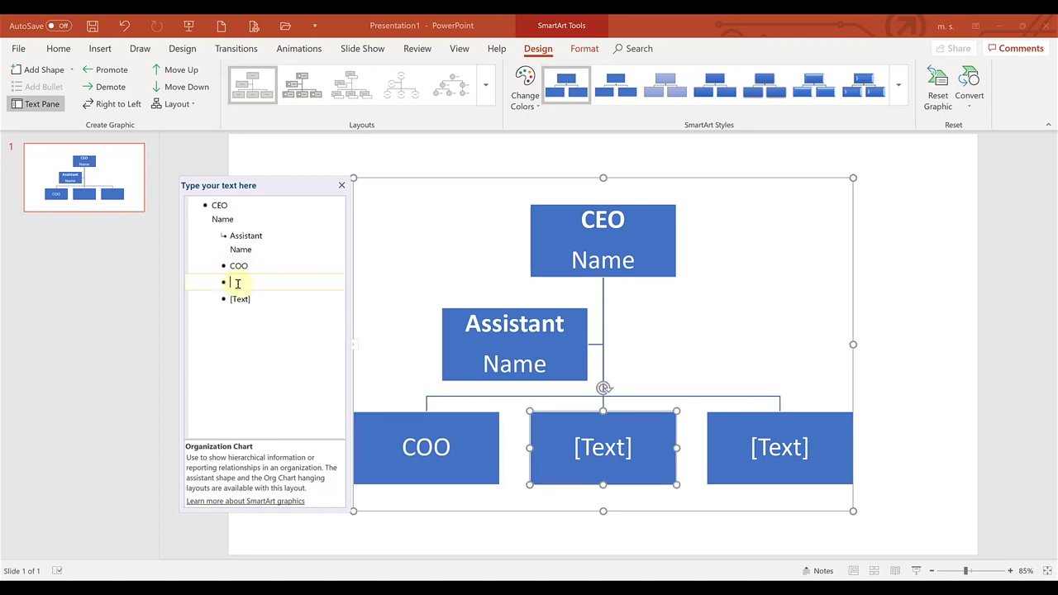
{"action": "type", "text": "C"}
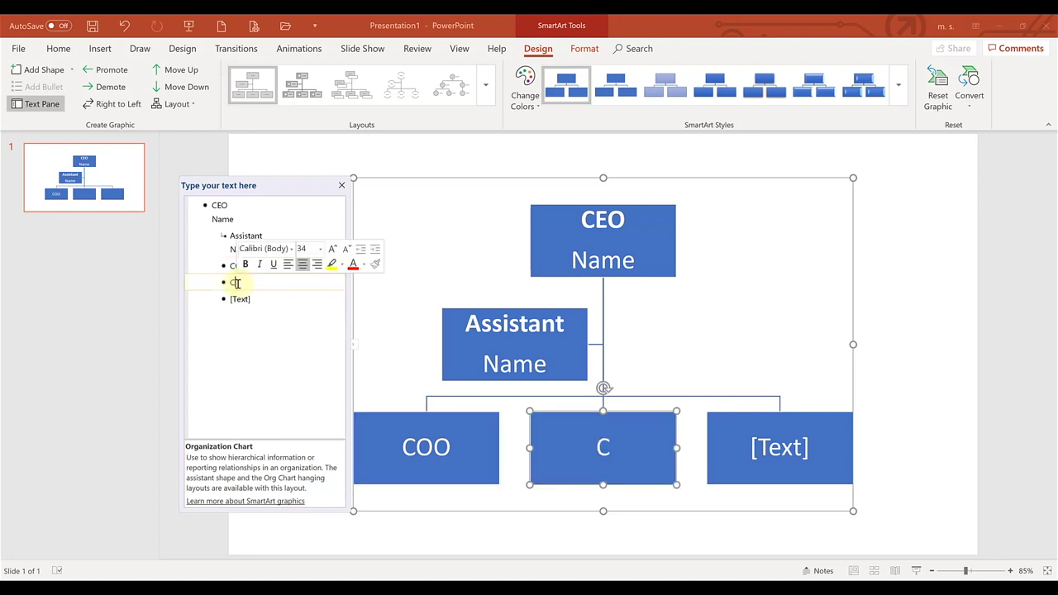
{"action": "type", "text": "SO"}
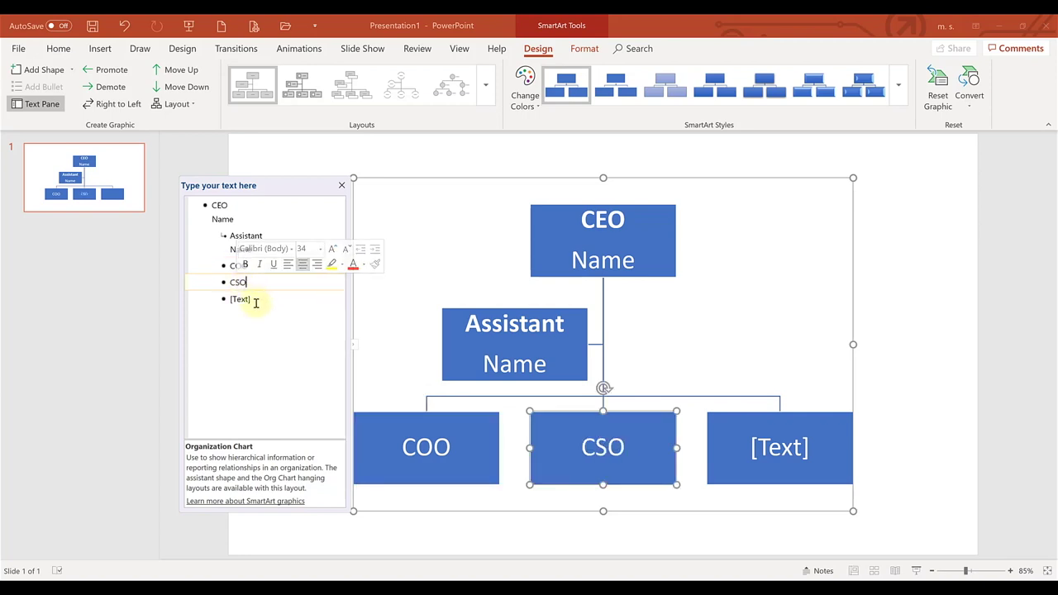
{"action": "left_click", "coordinate": [255, 301]}
{"action": "type", "text": "CFO"}
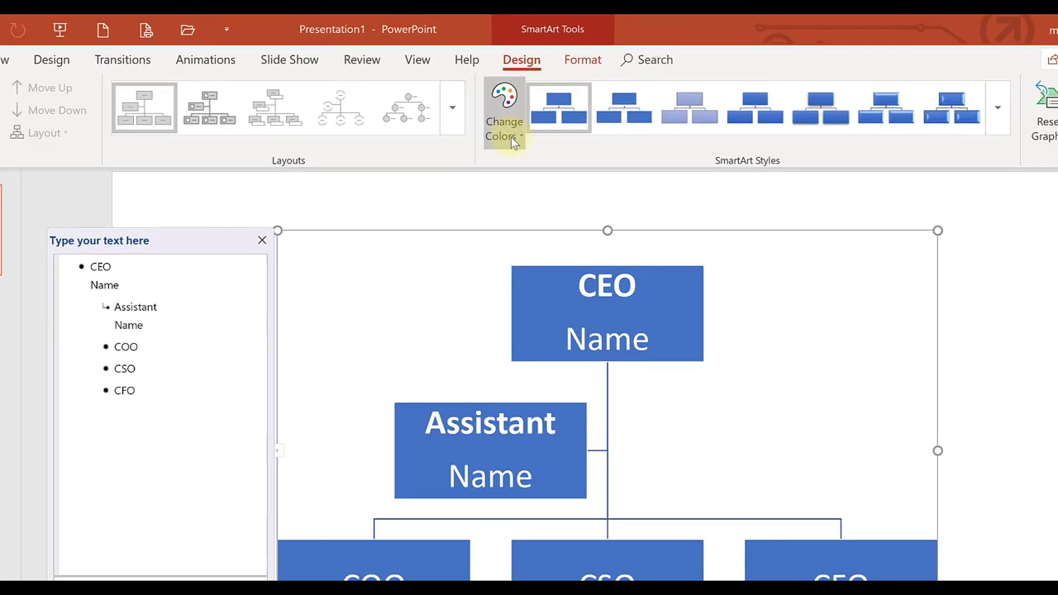
Step: Apply the outlined Accent 1 colour scheme so boxes are white with blue outlines
{"action": "left_click", "coordinate": [525, 91]}
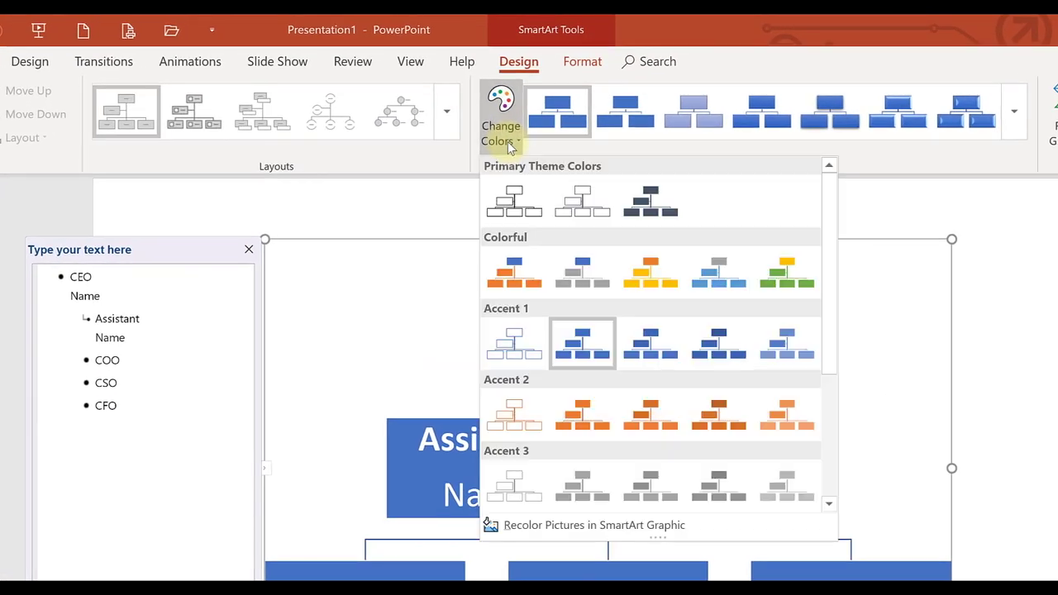
{"action": "left_click", "coordinate": [502, 351]}
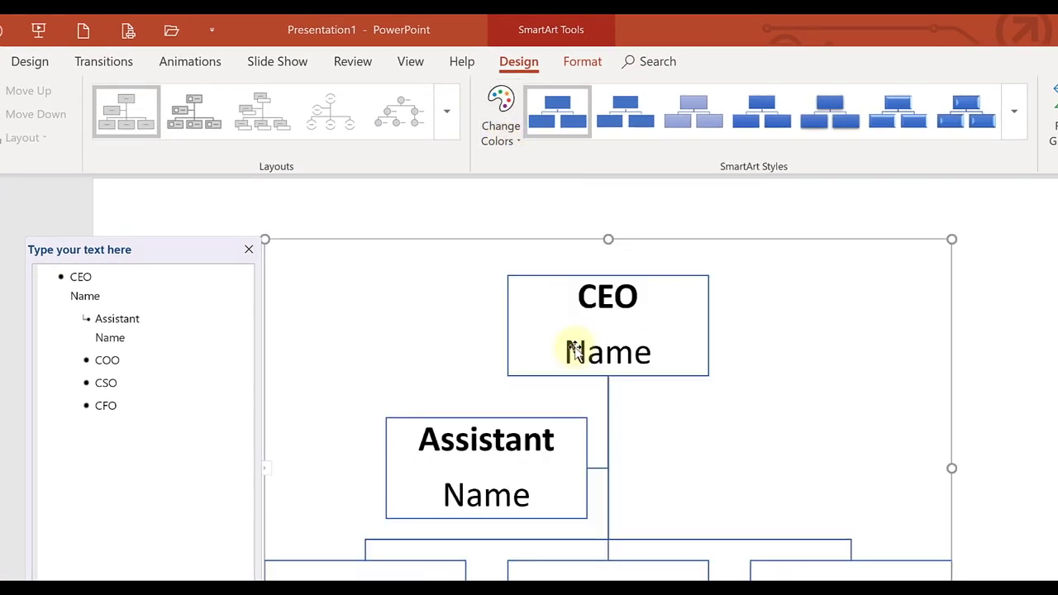
{"action": "left_click", "coordinate": [504, 138]}
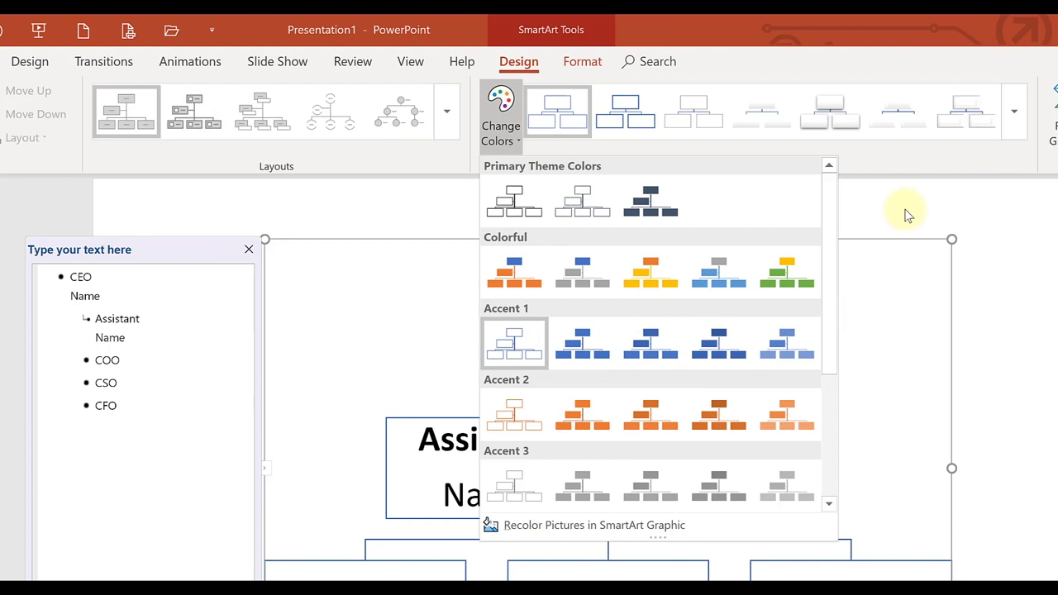
{"action": "left_click", "coordinate": [922, 465]}
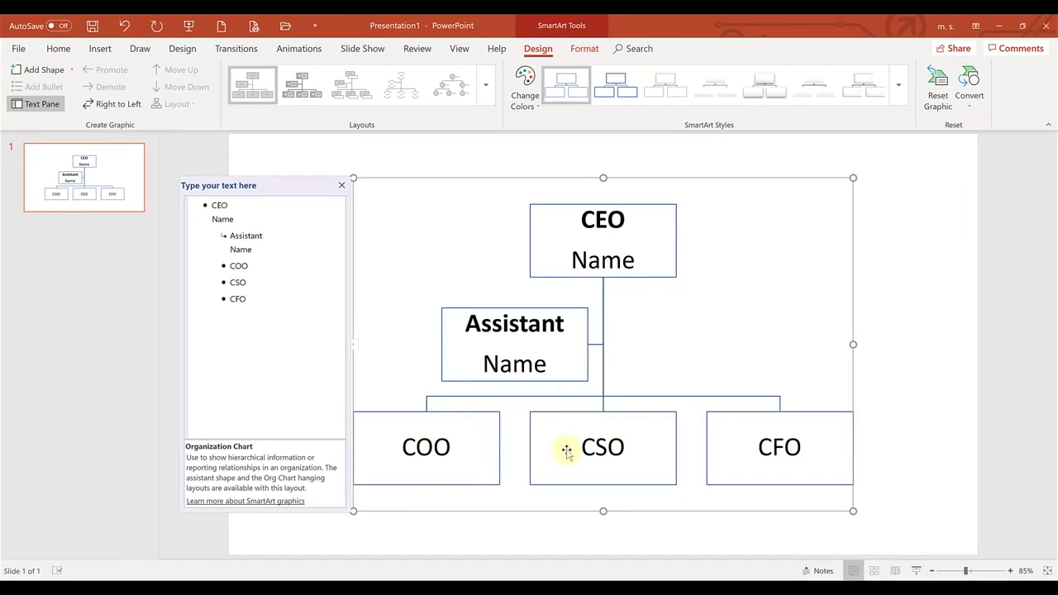
Step: Add Controller, Financial Analyst and Payroll Manager as report boxes one level below CFO
{"action": "left_click", "coordinate": [251, 299]}
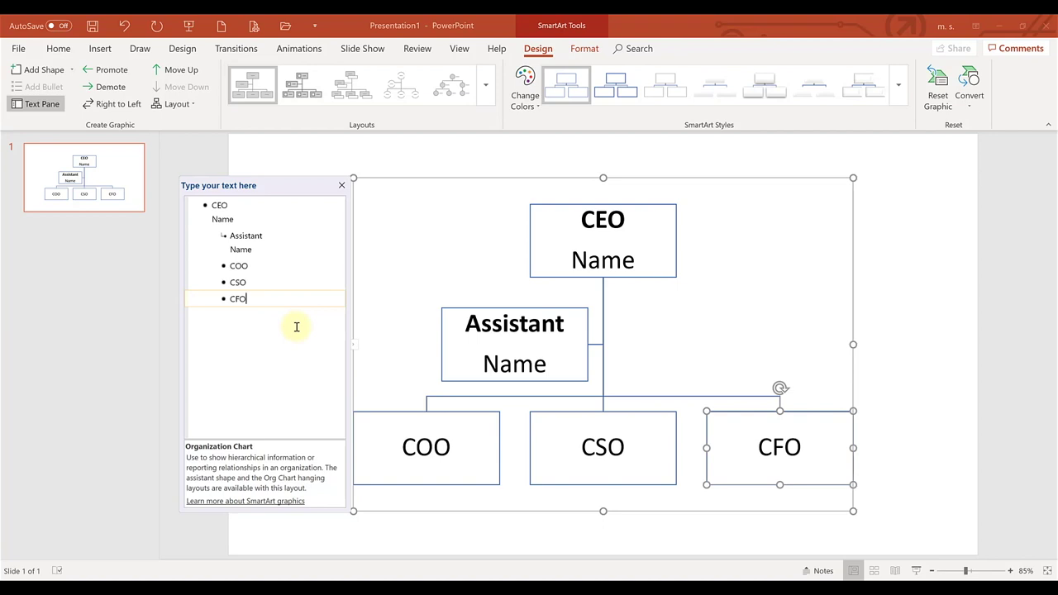
{"action": "key", "text": "Return"}
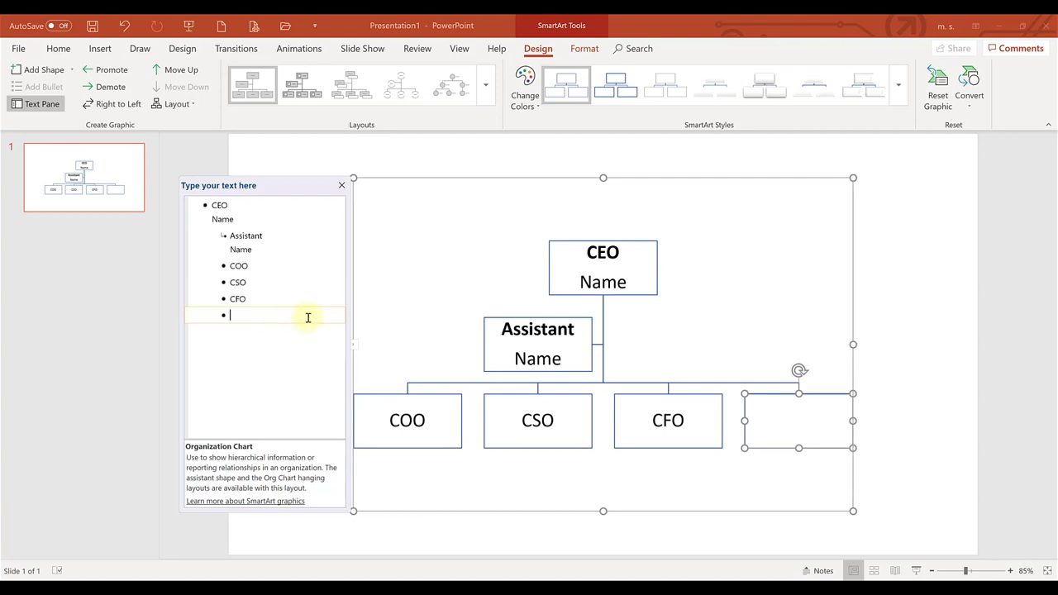
{"action": "key", "text": "Tab"}
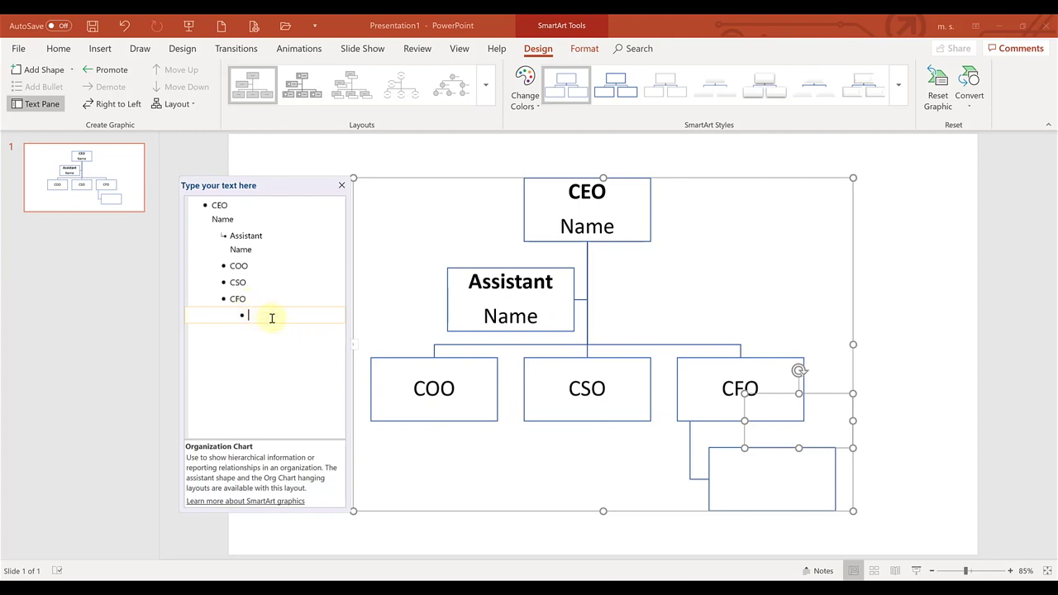
{"action": "type", "text": "ontr"}
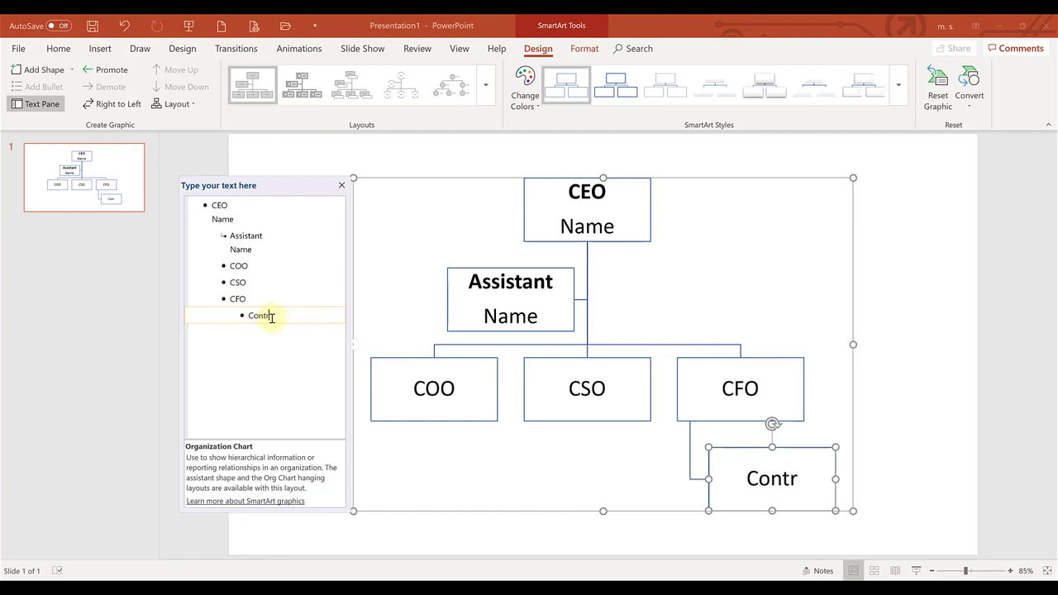
{"action": "type", "text": "oller"}
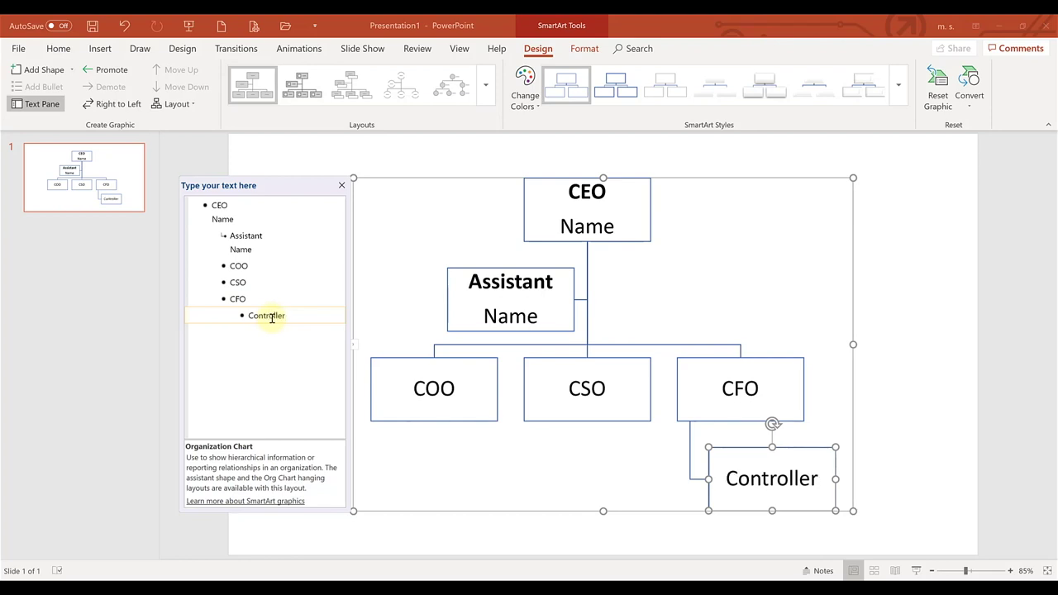
{"action": "key", "text": "Return"}
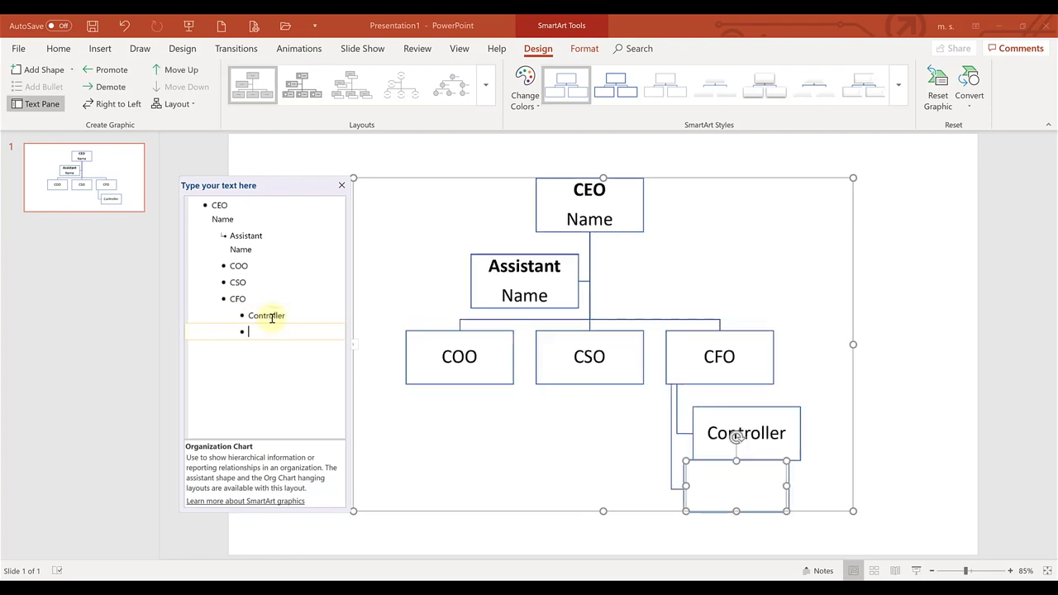
{"action": "type", "text": "Financial Analyst"}
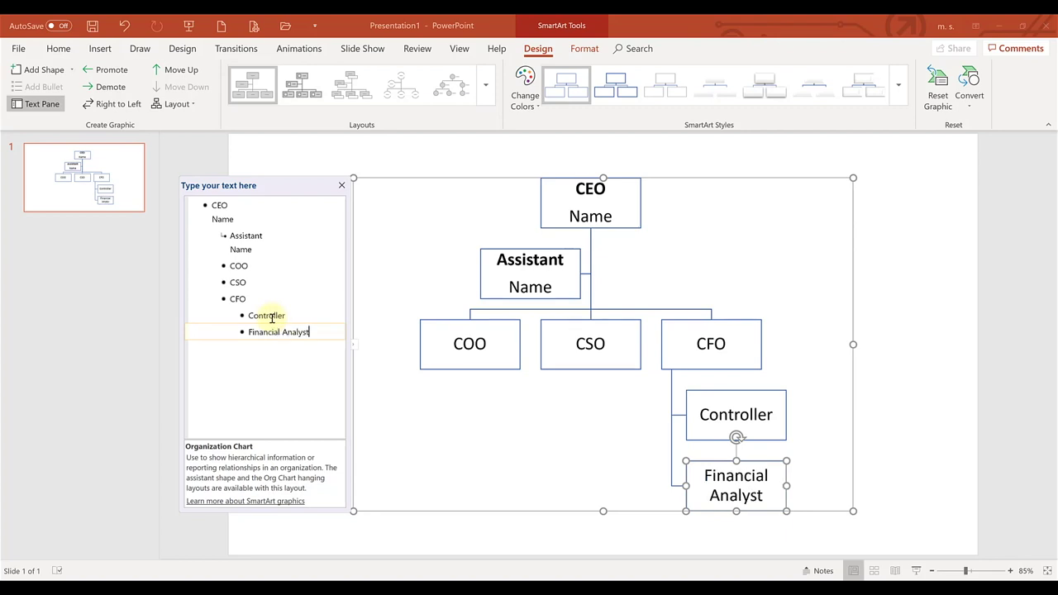
{"action": "key", "text": "Return"}
{"action": "type", "text": "Payr"}
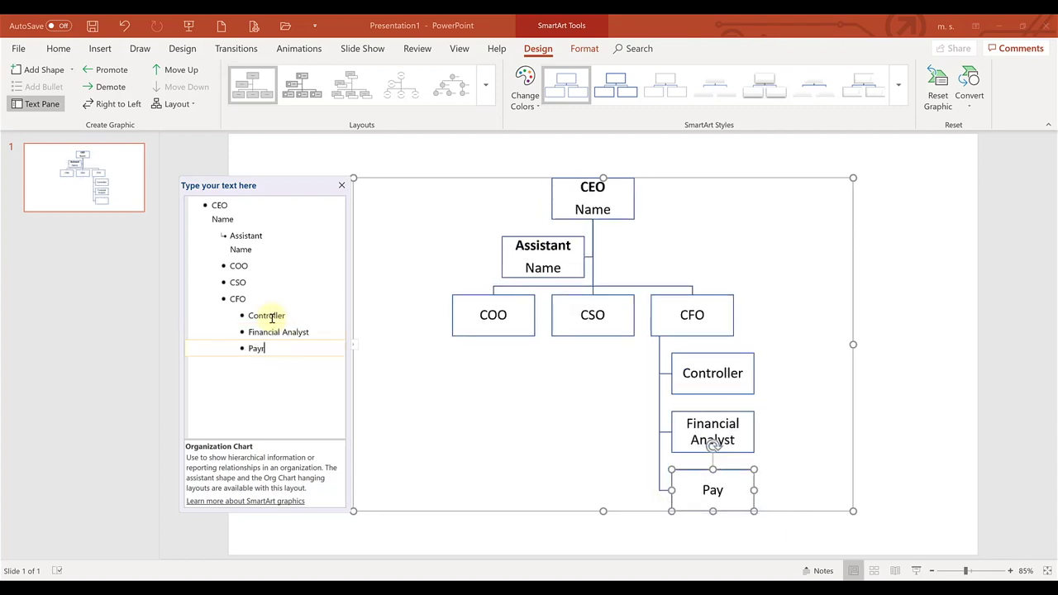
{"action": "type", "text": "oll Manager"}
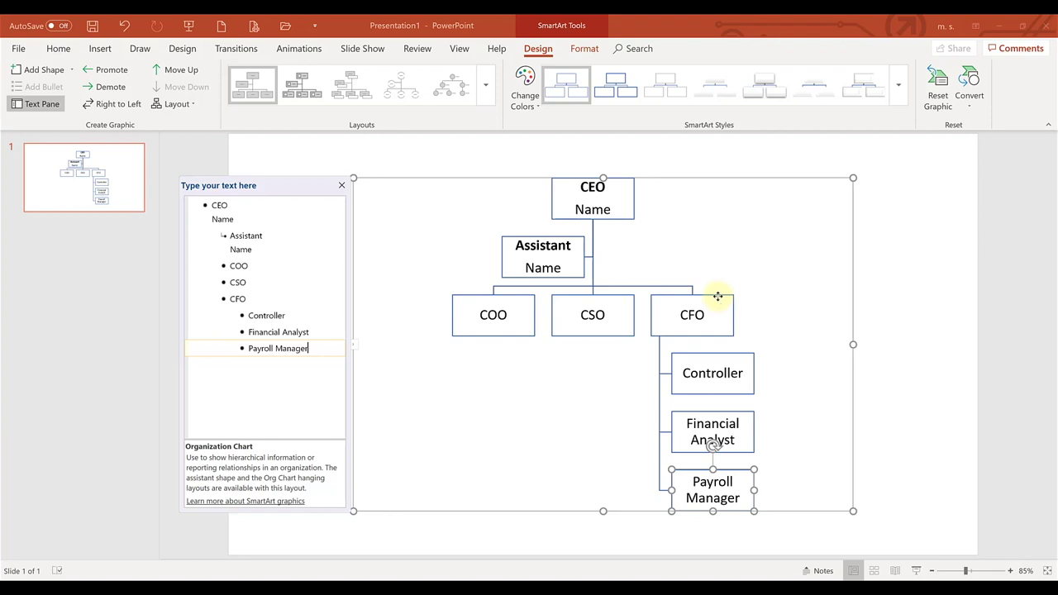
{"action": "left_click", "coordinate": [718, 296]}
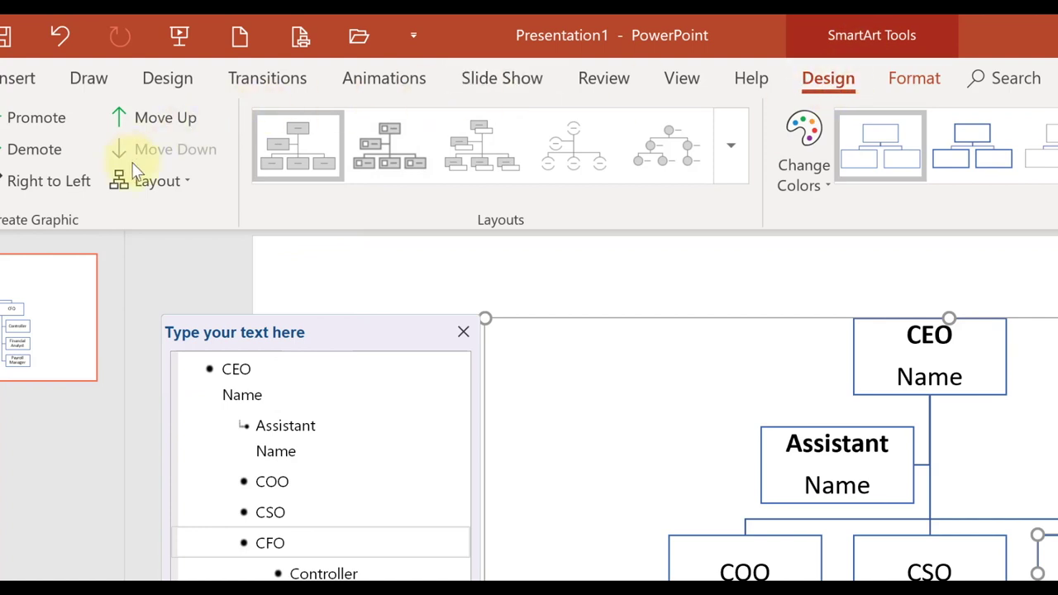
Step: Set the CFO branch layout to Standard so its reports line up in a row
{"action": "left_click", "coordinate": [186, 182]}
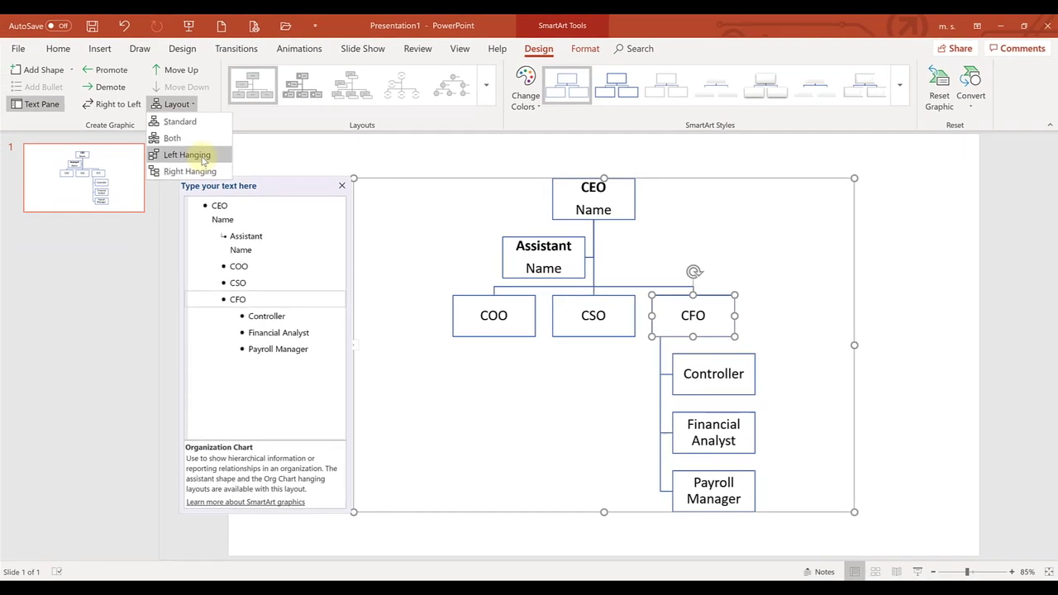
{"action": "left_click", "coordinate": [203, 157]}
{"action": "left_click", "coordinate": [190, 109]}
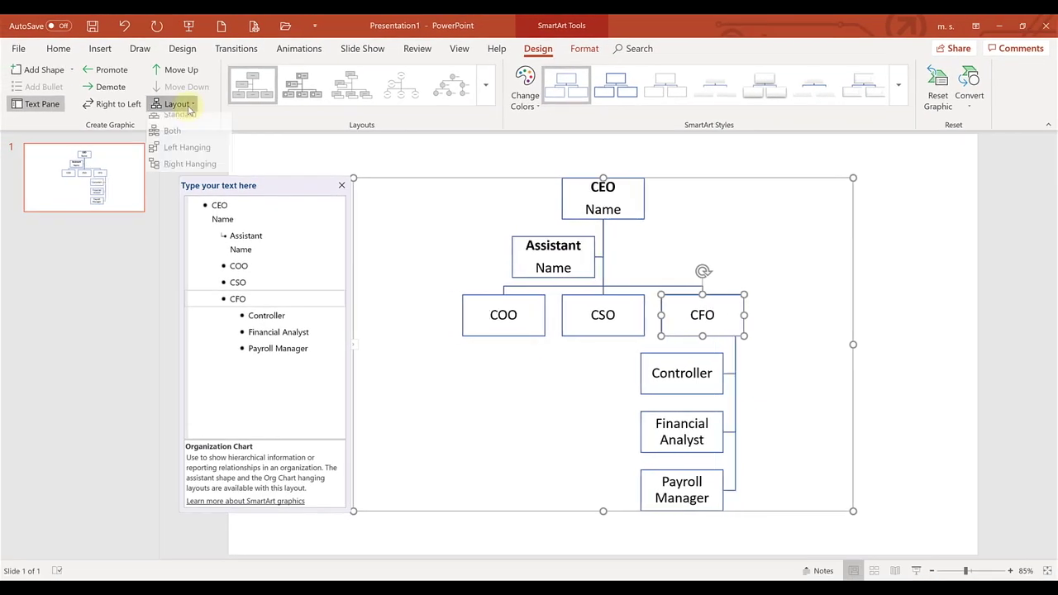
{"action": "left_click", "coordinate": [192, 122]}
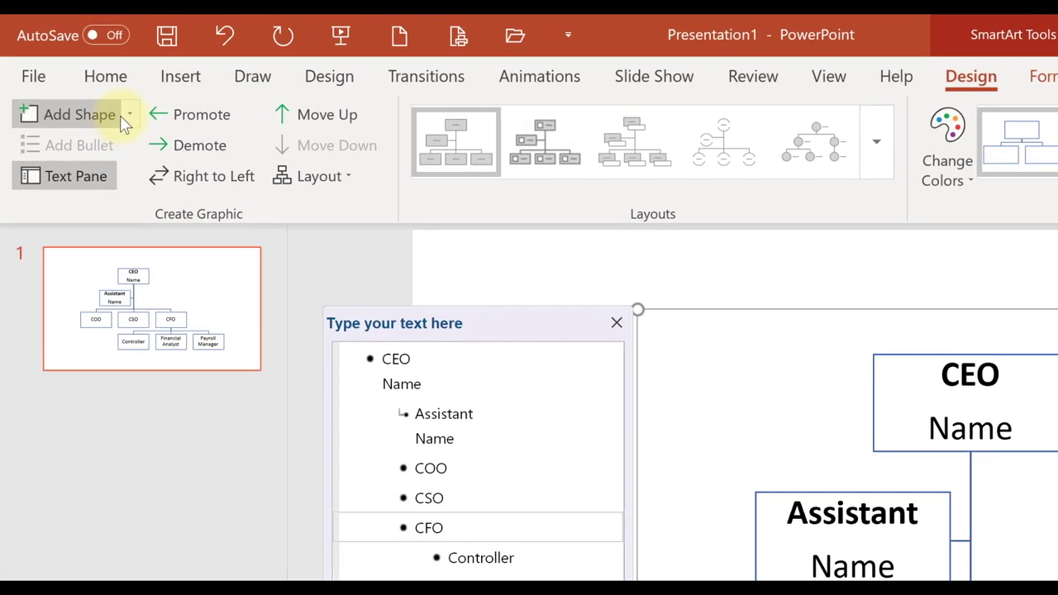
Step: Add a report box reading 'Person' after Payroll Manager, discarding a stray empty assistant box
{"action": "left_click", "coordinate": [130, 116]}
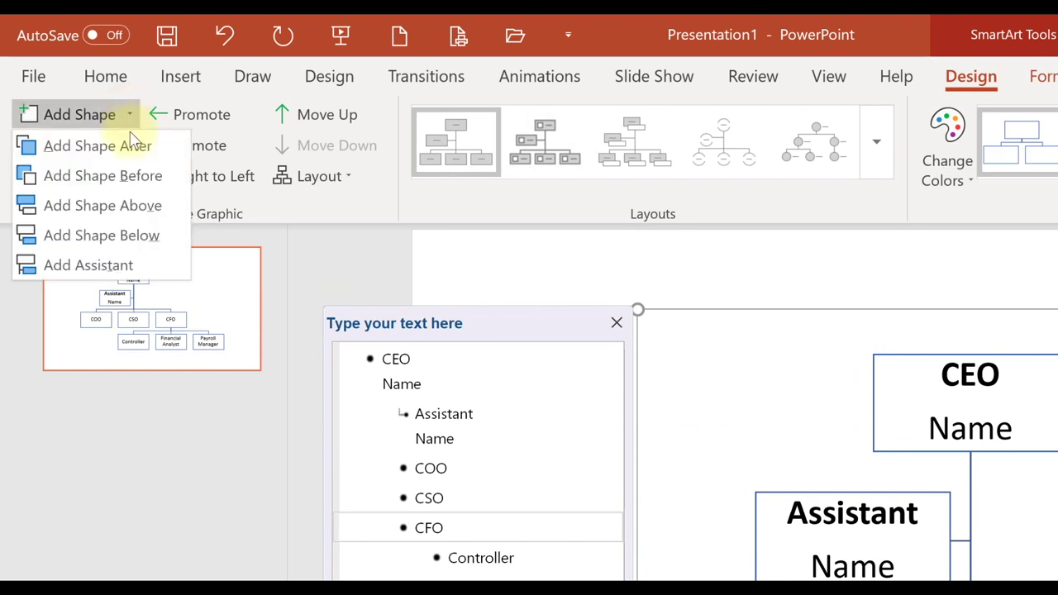
{"action": "left_click", "coordinate": [128, 263]}
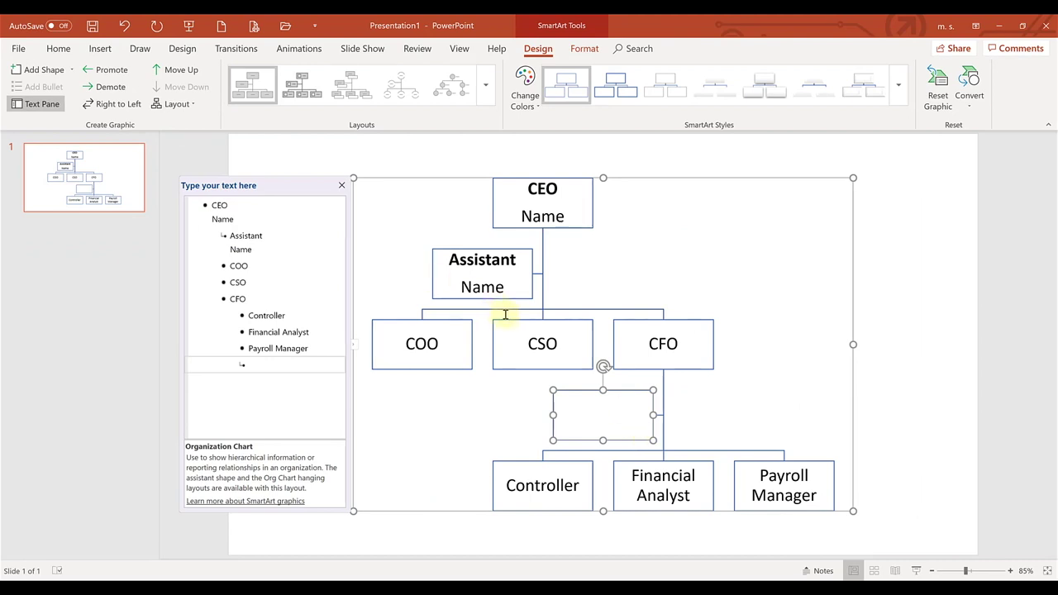
{"action": "key", "text": "Delete"}
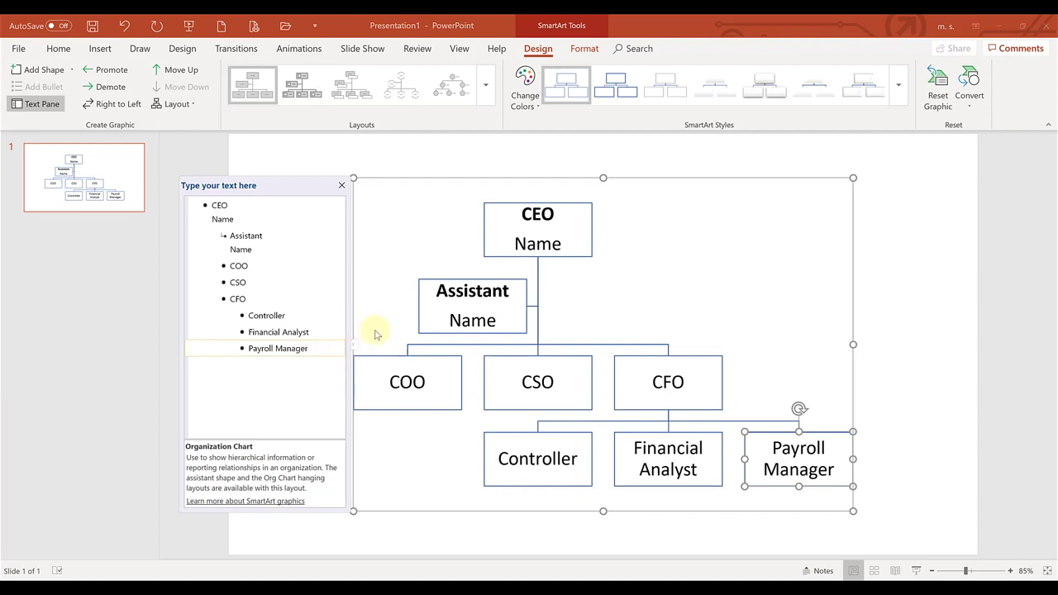
{"action": "key", "text": "Return"}
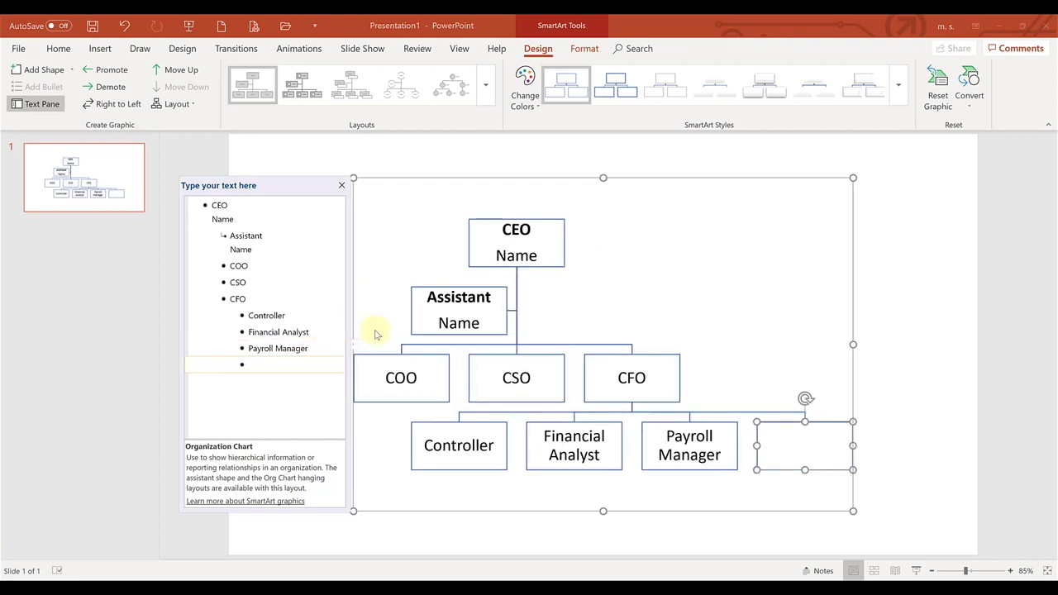
{"action": "type", "text": "Person"}
{"action": "left_click", "coordinate": [588, 355]}
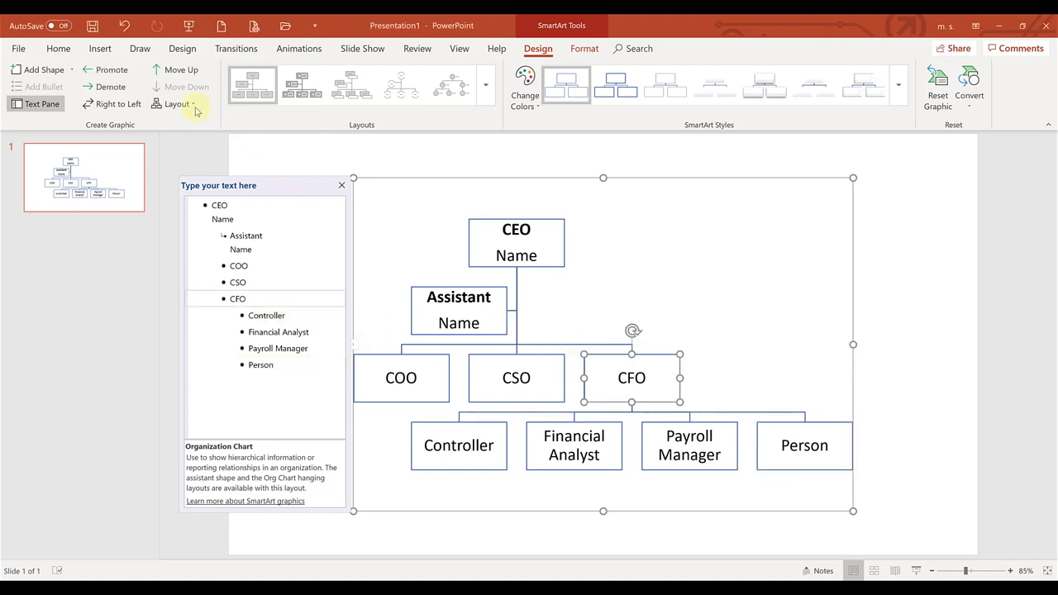
{"action": "left_click", "coordinate": [194, 109]}
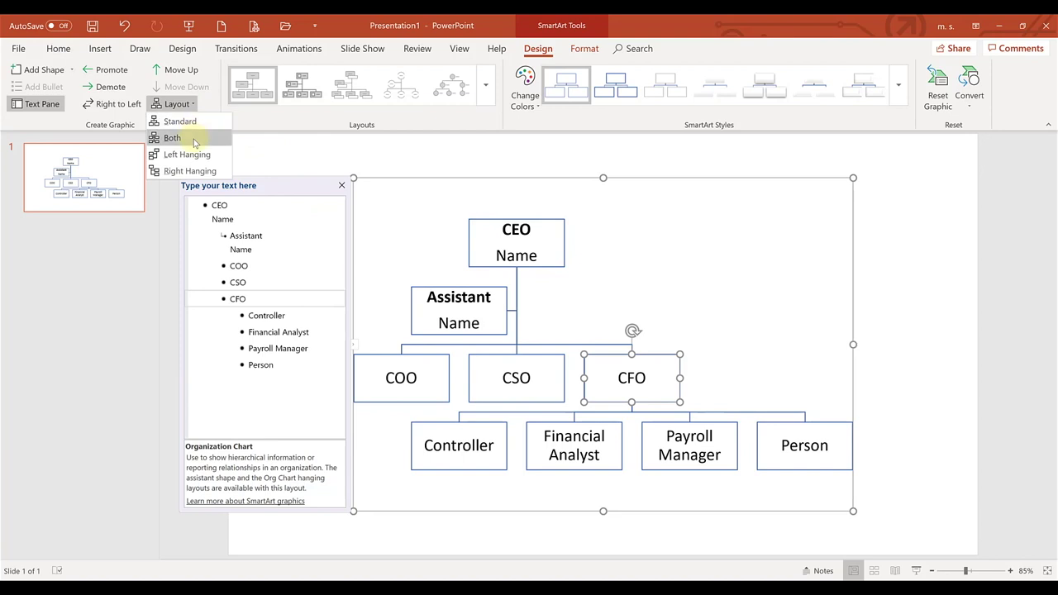
Step: Set the CFO branch layout to Both and add two 'Name' report boxes under CSO
{"action": "left_click", "coordinate": [198, 137]}
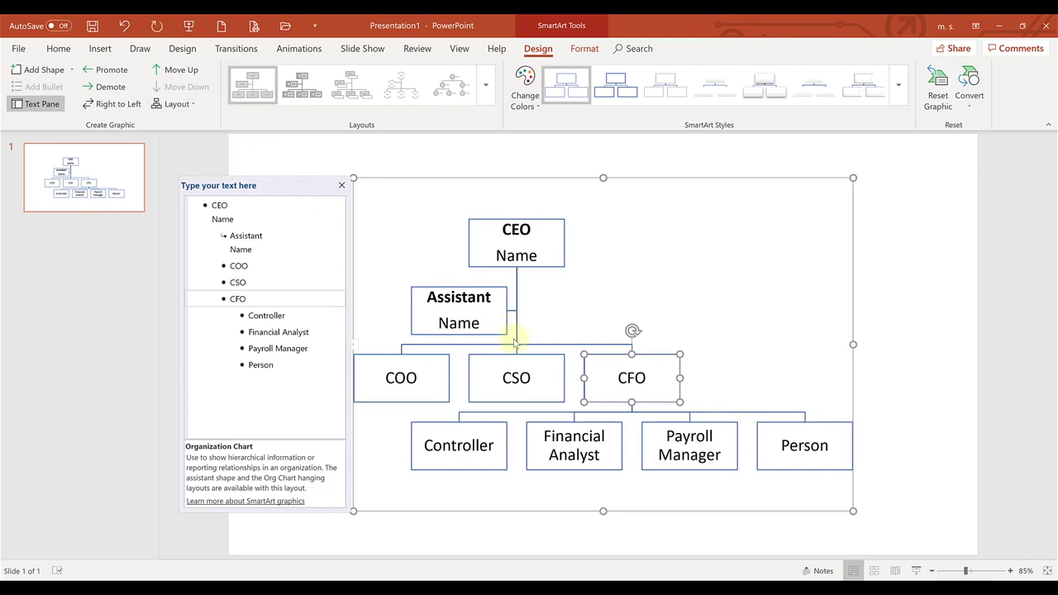
{"action": "left_click", "coordinate": [545, 368]}
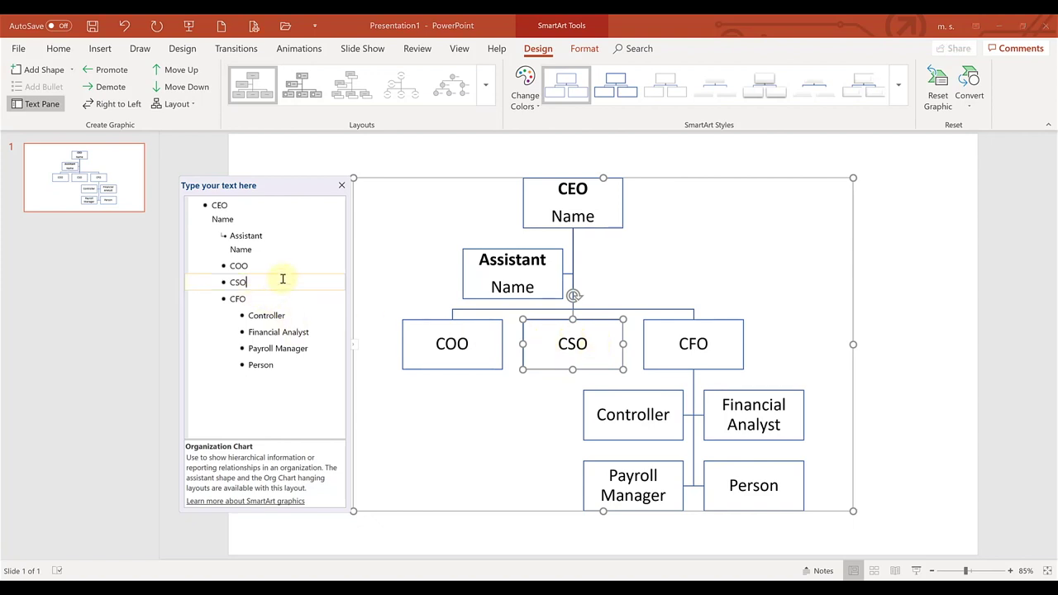
{"action": "key", "text": "Return"}
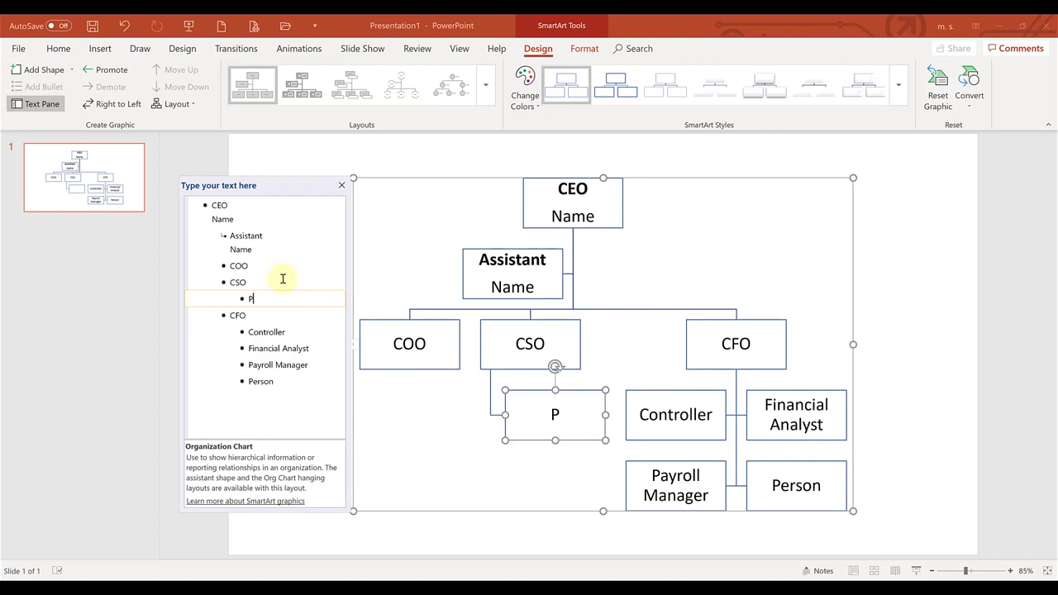
{"action": "type", "text": "Name"}
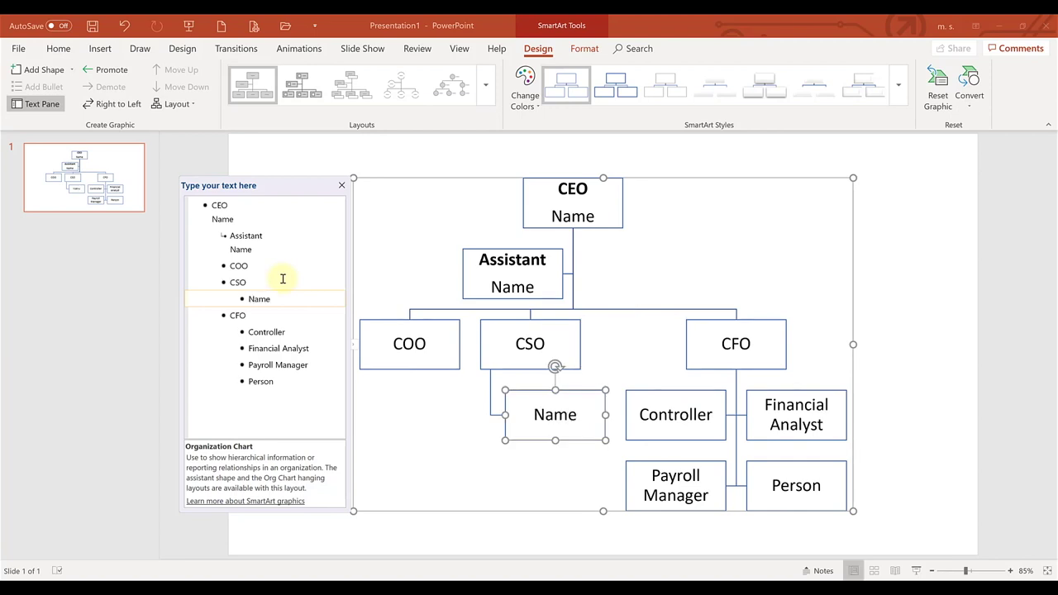
{"action": "key", "text": "Return"}
{"action": "type", "text": "Name"}
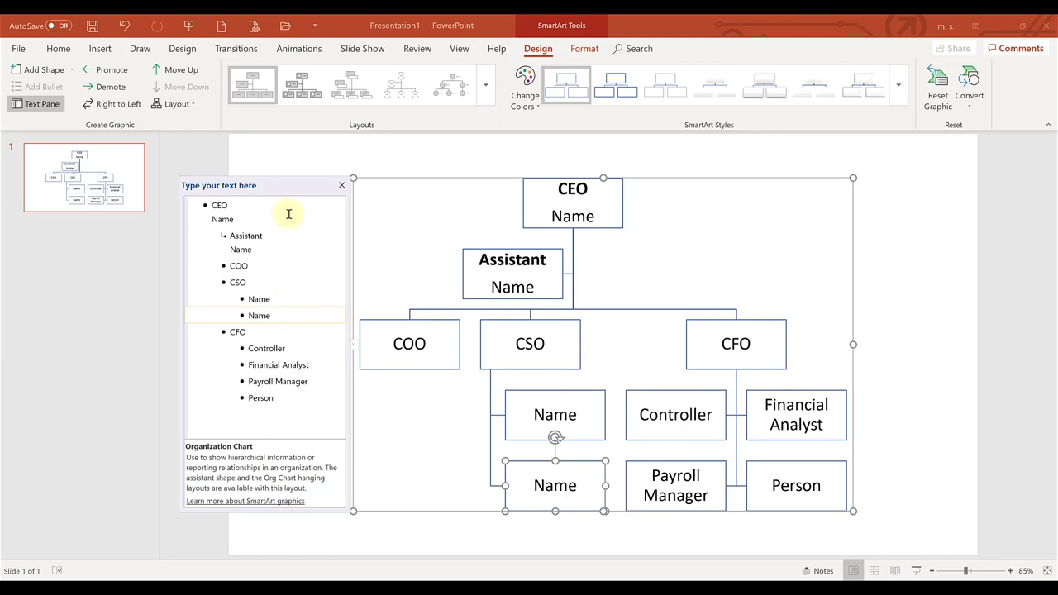
{"action": "left_click", "coordinate": [529, 338]}
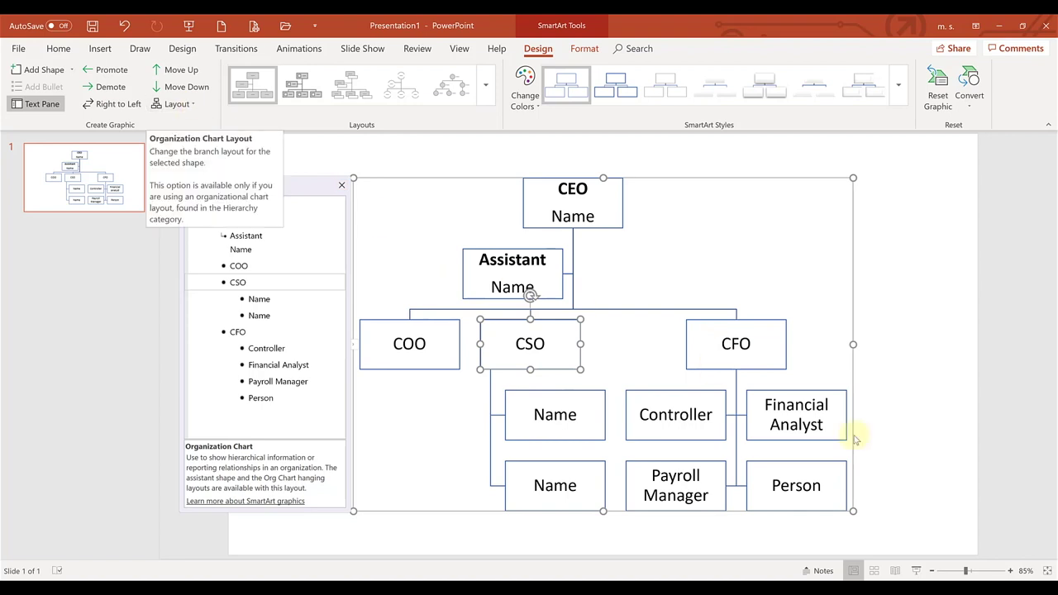
Step: Make the org chart graphic larger and reposition it up and to the left
{"action": "left_click_drag", "start_coordinate": [852, 512], "coordinate": [886, 531]}
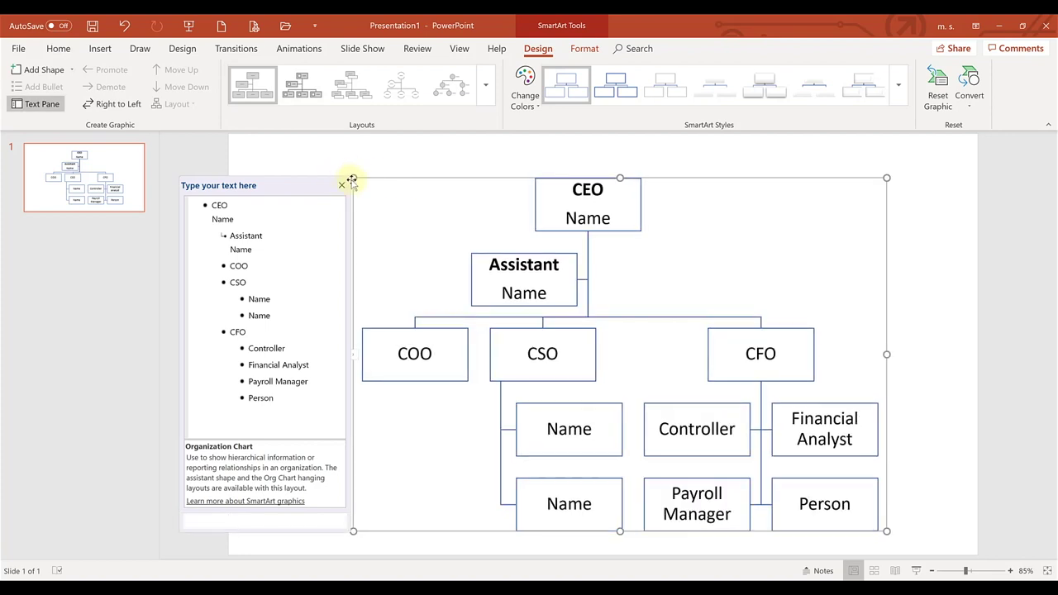
{"action": "left_click_drag", "start_coordinate": [333, 175], "coordinate": [298, 168]}
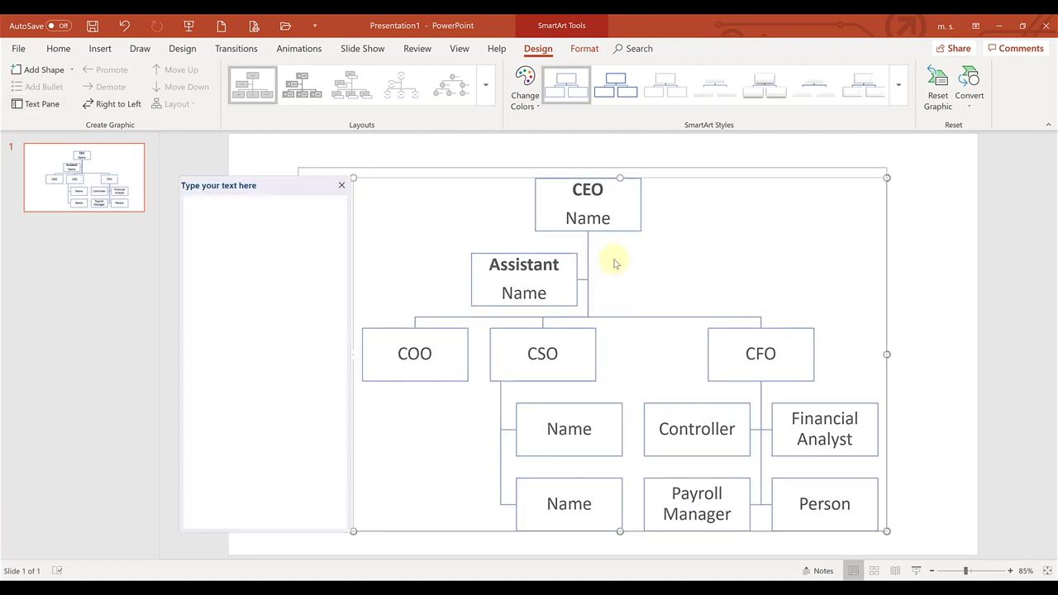
{"action": "left_click", "coordinate": [925, 285]}
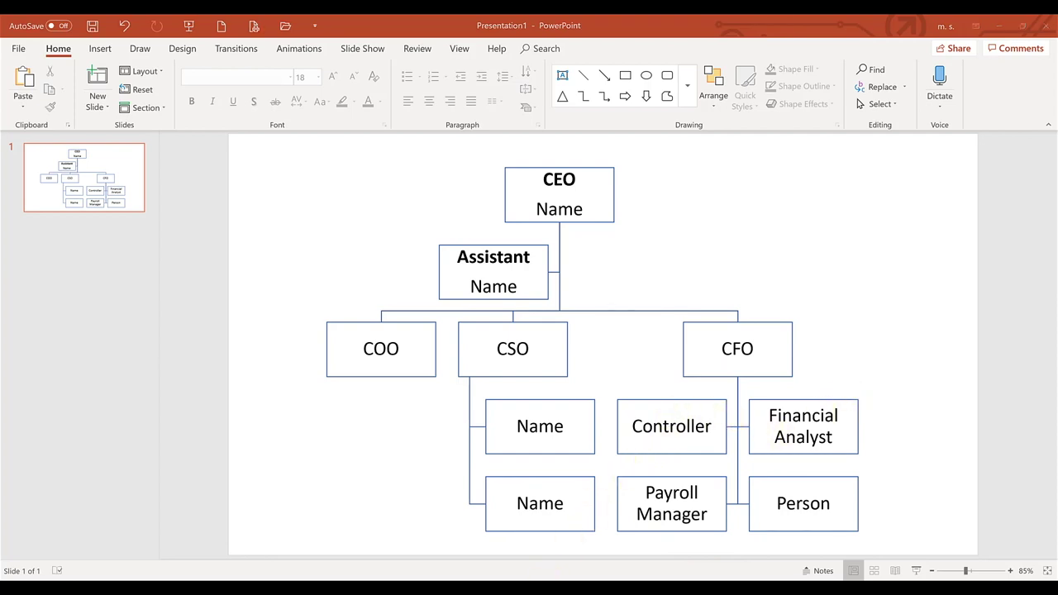
Step: Switch to the Org Chart Template presentation and view its slide 4
{"action": "mouse_move", "coordinate": [507, 577]}
{"action": "left_click", "coordinate": [497, 545]}
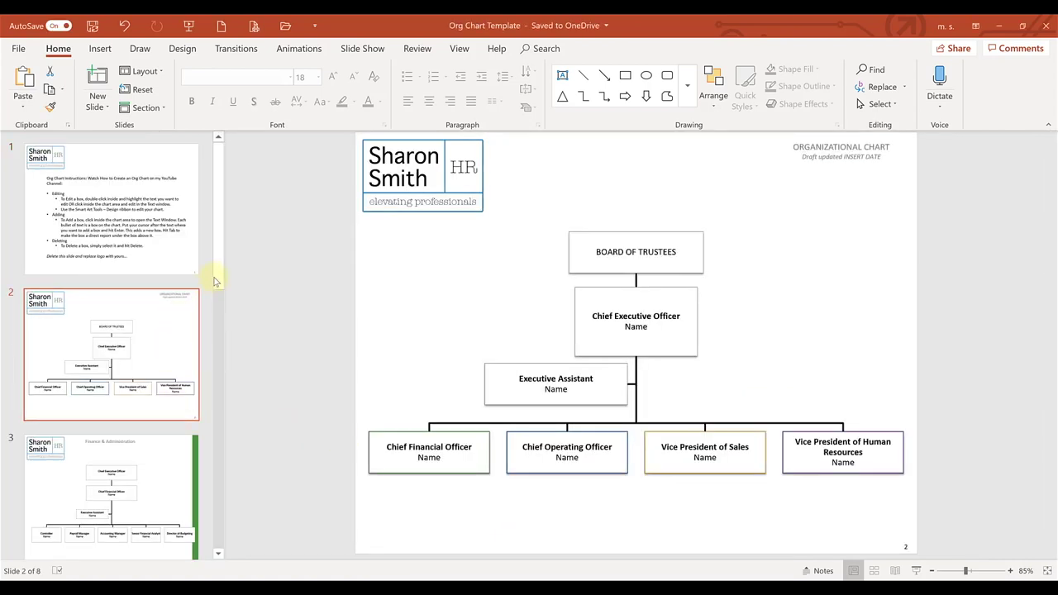
{"action": "left_click_drag", "start_coordinate": [214, 282], "coordinate": [217, 387]}
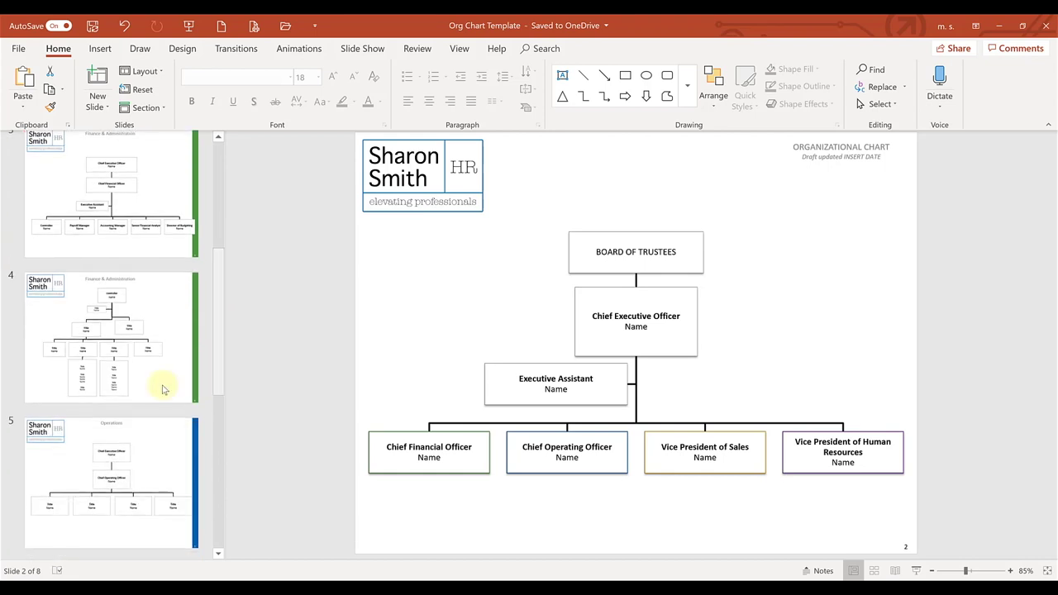
{"action": "left_click", "coordinate": [158, 389]}
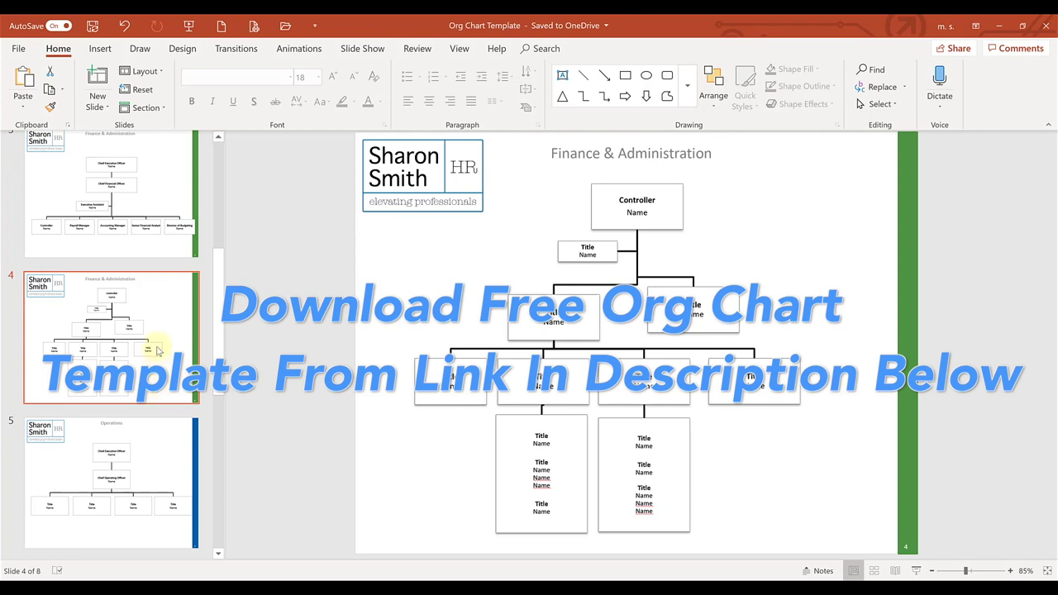
Step: Return to slide 2 with the Board of Trustees org chart
{"action": "scroll", "coordinate": [157, 343], "scroll_direction": "up", "scroll_amount": 1}
{"action": "scroll", "coordinate": [155, 323], "scroll_direction": "up", "scroll_amount": 1}
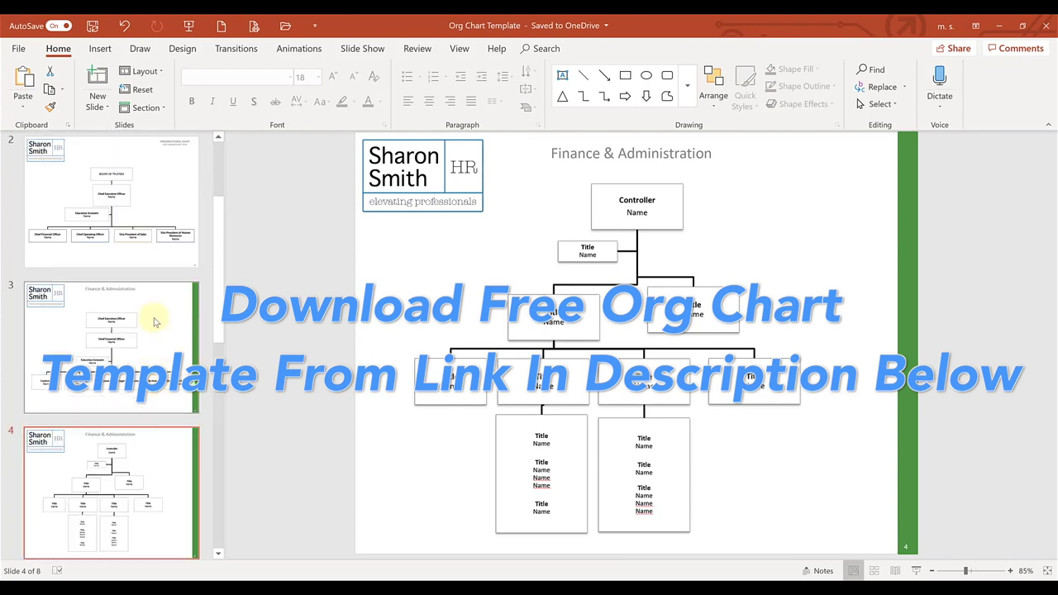
{"action": "scroll", "coordinate": [155, 322], "scroll_direction": "up", "scroll_amount": 1}
{"action": "scroll", "coordinate": [154, 323], "scroll_direction": "up", "scroll_amount": 1}
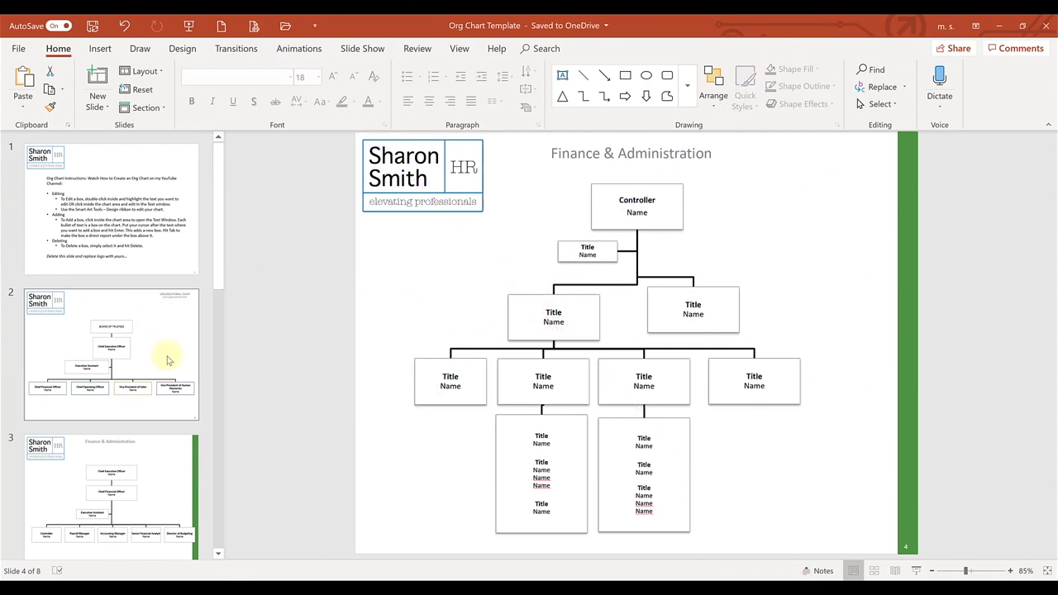
{"action": "scroll", "coordinate": [168, 359], "scroll_direction": "down", "scroll_amount": 1}
{"action": "left_click", "coordinate": [150, 289]}
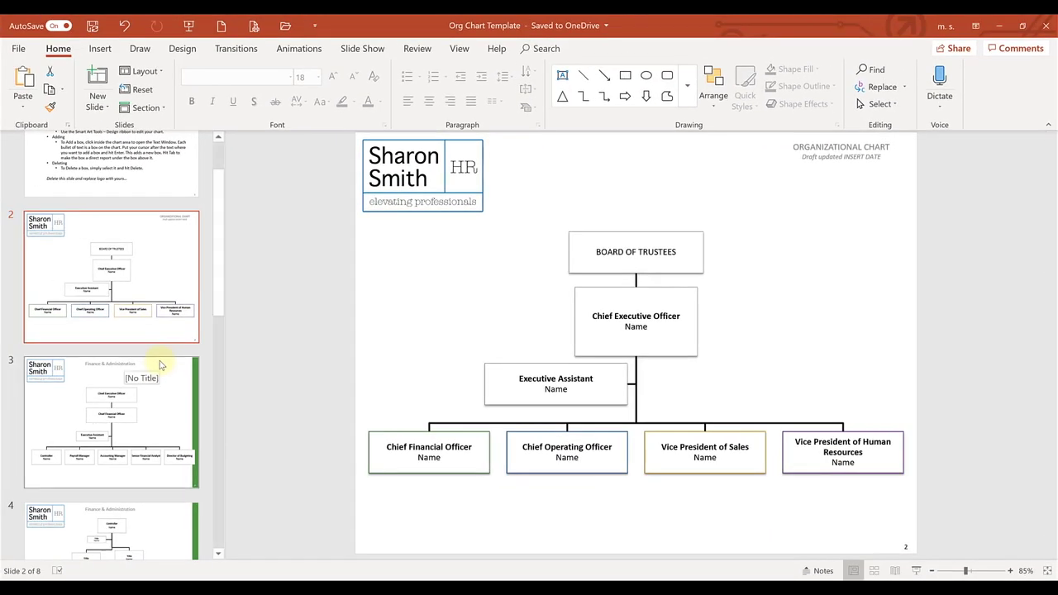
Step: View the two Finance & Administration org chart slides
{"action": "scroll", "coordinate": [161, 365], "scroll_direction": "down", "scroll_amount": 5}
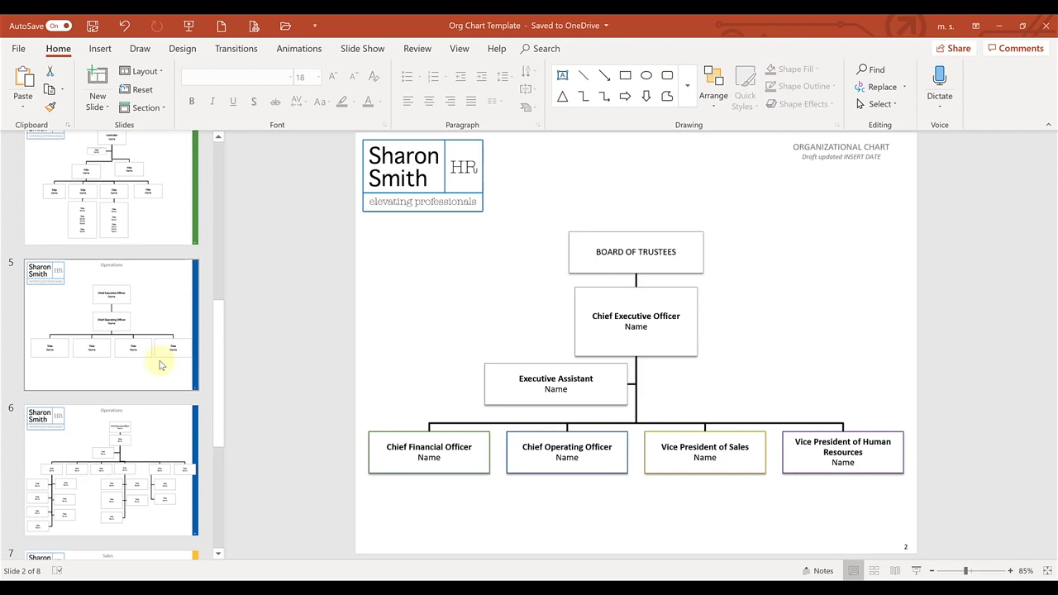
{"action": "scroll", "coordinate": [161, 365], "scroll_direction": "up", "scroll_amount": 1}
{"action": "scroll", "coordinate": [161, 366], "scroll_direction": "down", "scroll_amount": 1}
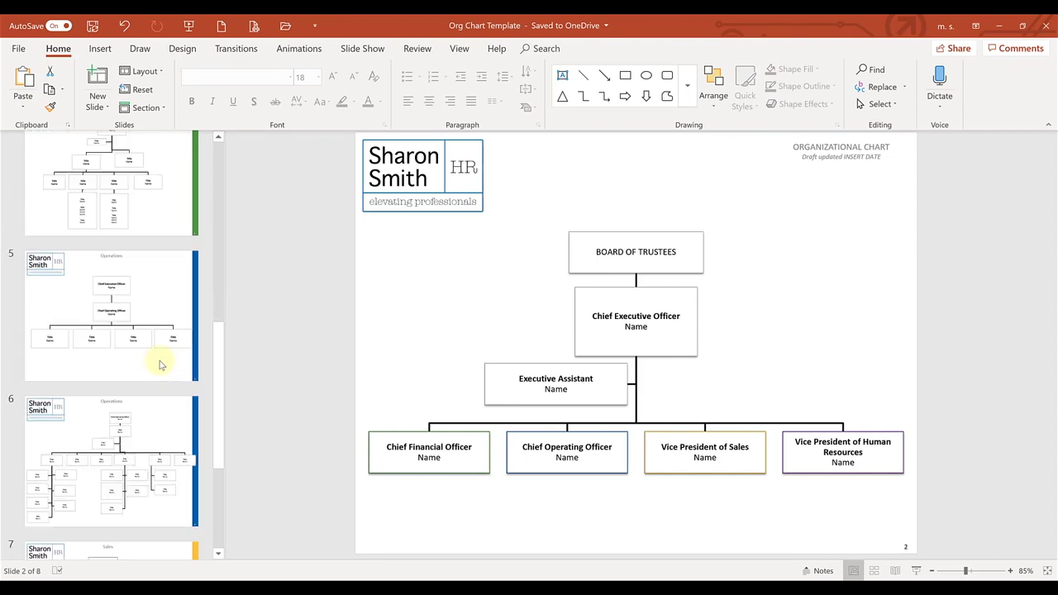
{"action": "scroll", "coordinate": [161, 366], "scroll_direction": "up", "scroll_amount": 1}
{"action": "scroll", "coordinate": [161, 366], "scroll_direction": "up", "scroll_amount": 1}
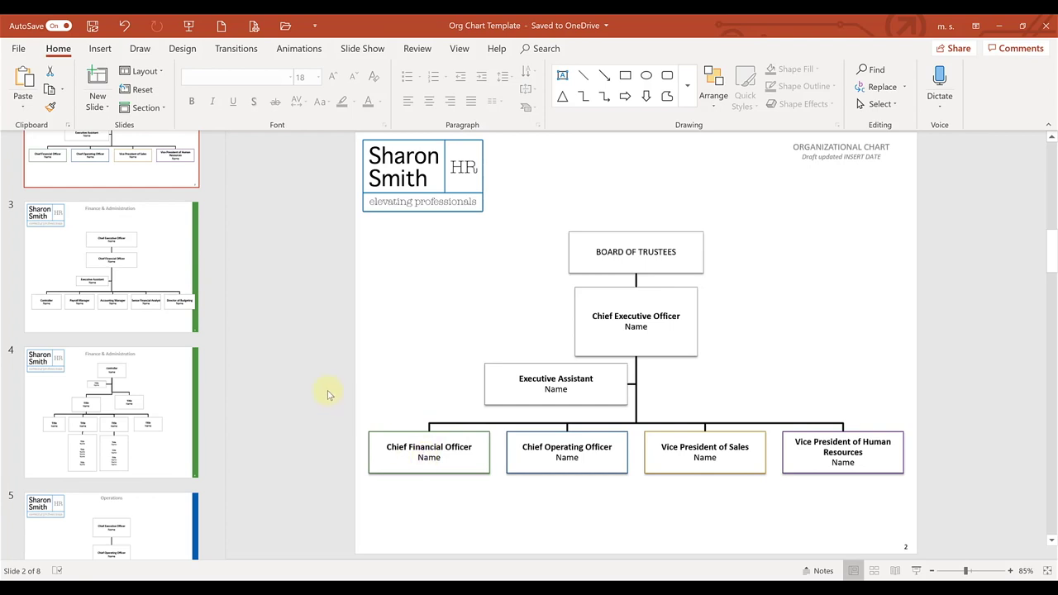
{"action": "left_click", "coordinate": [163, 255]}
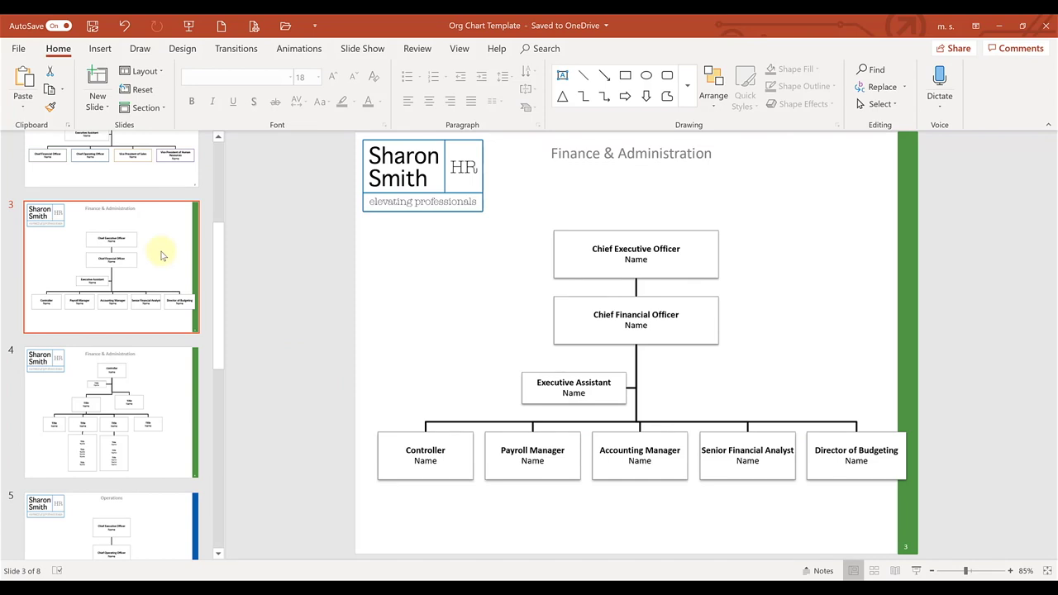
{"action": "left_click", "coordinate": [159, 410]}
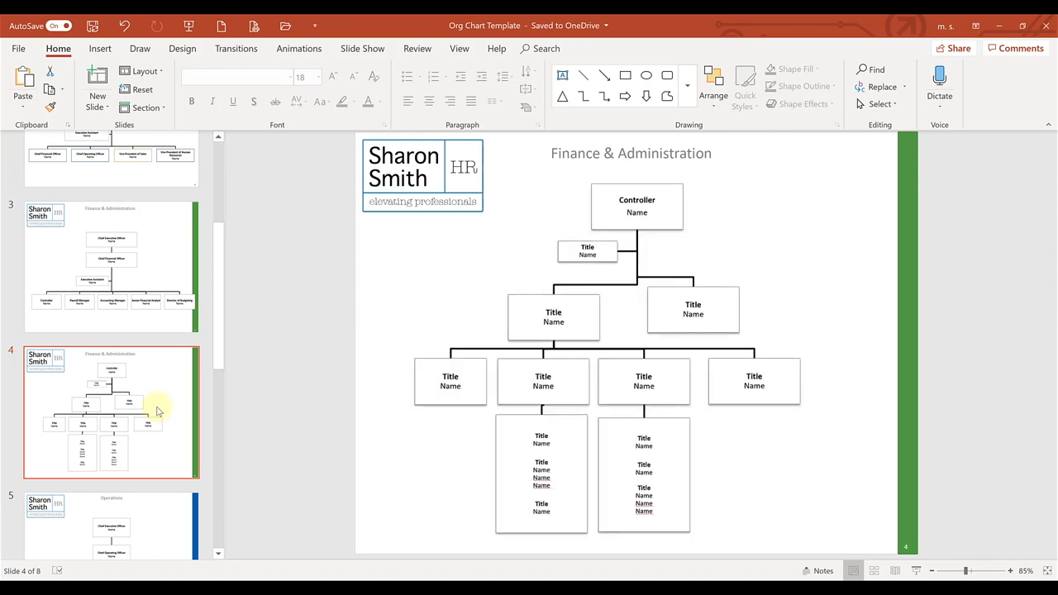
Step: Move on to the detailed Operations chart slide, then the Sales chart slide
{"action": "scroll", "coordinate": [158, 410], "scroll_direction": "down", "scroll_amount": 5}
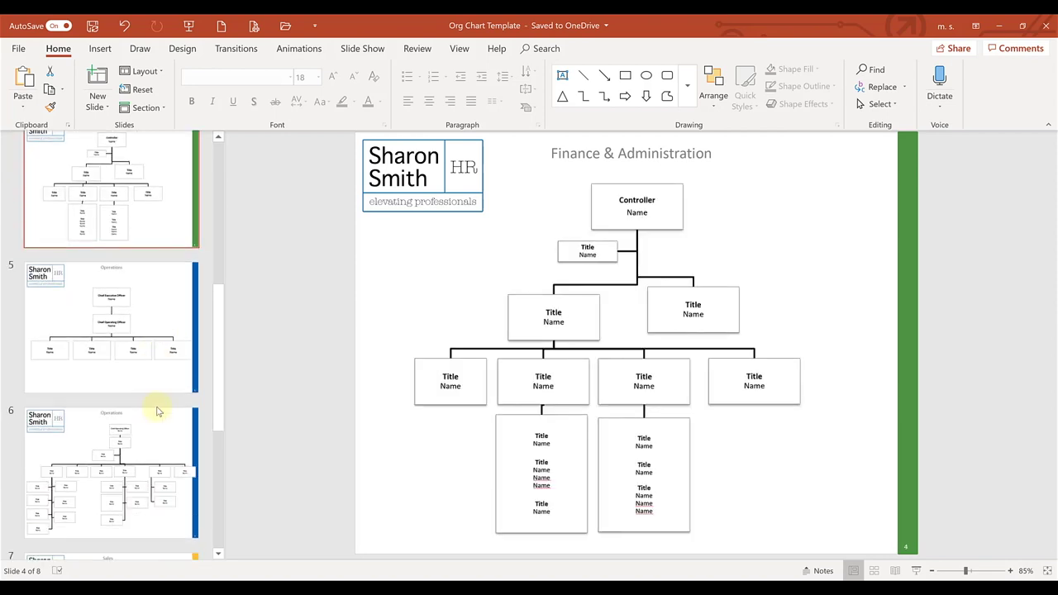
{"action": "scroll", "coordinate": [157, 413], "scroll_direction": "down", "scroll_amount": 2}
{"action": "left_click", "coordinate": [146, 440]}
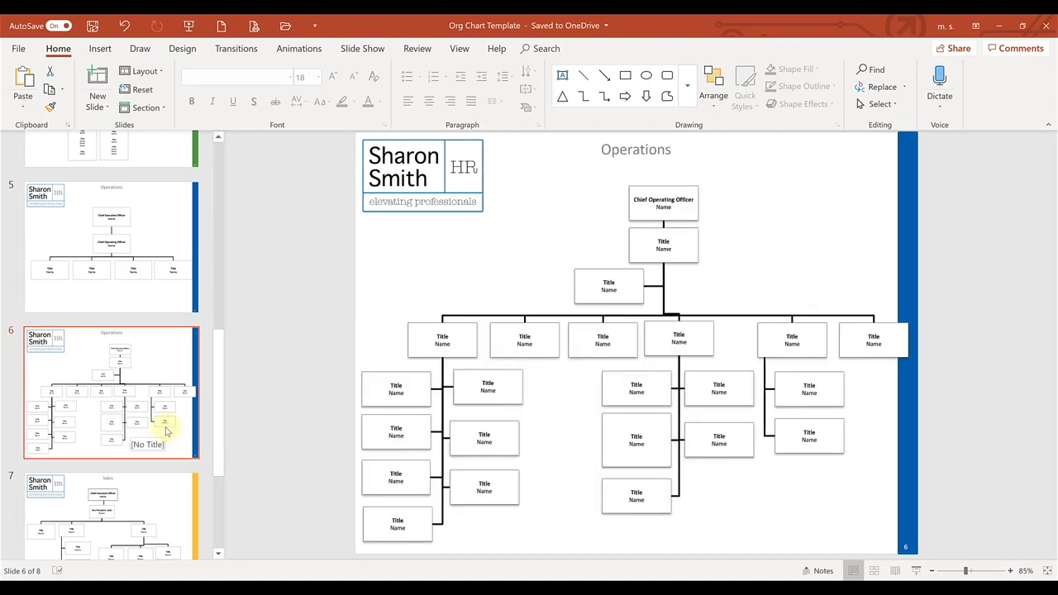
{"action": "scroll", "coordinate": [165, 431], "scroll_direction": "down", "scroll_amount": 2}
{"action": "left_click", "coordinate": [166, 431]}
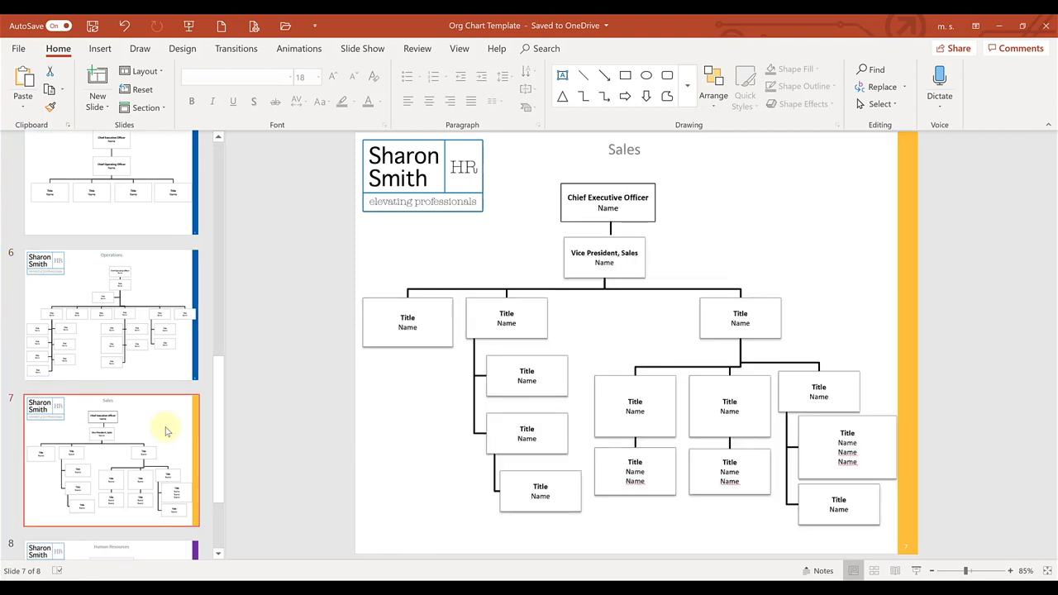
{"action": "scroll", "coordinate": [166, 426], "scroll_direction": "down", "scroll_amount": 4}
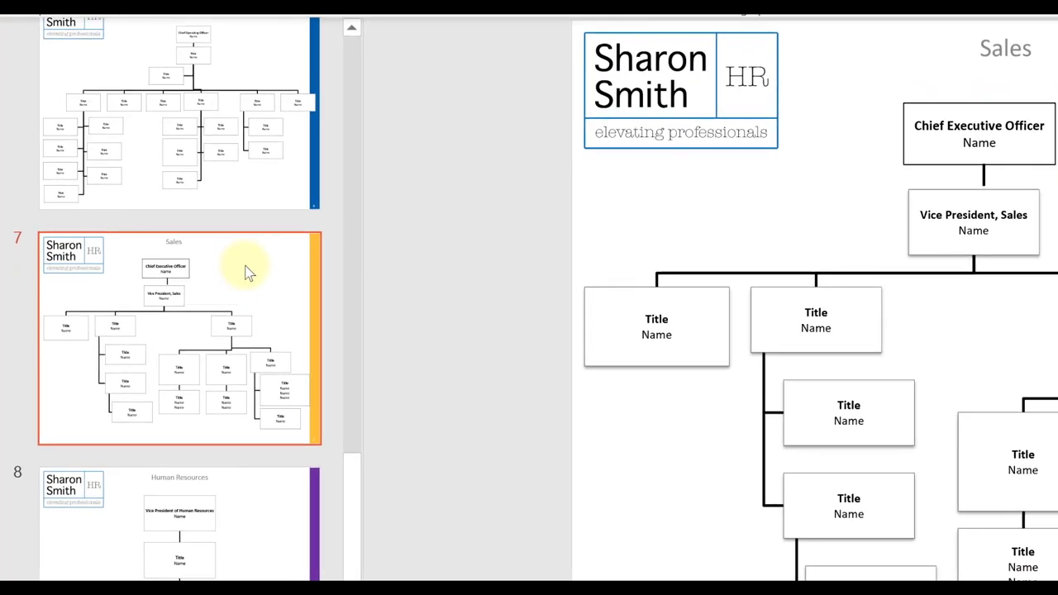
{"action": "right_click", "coordinate": [152, 289]}
Step: Duplicate the Sales slide and delete the Chief Executive Officer box from the copy
{"action": "left_click", "coordinate": [339, 417]}
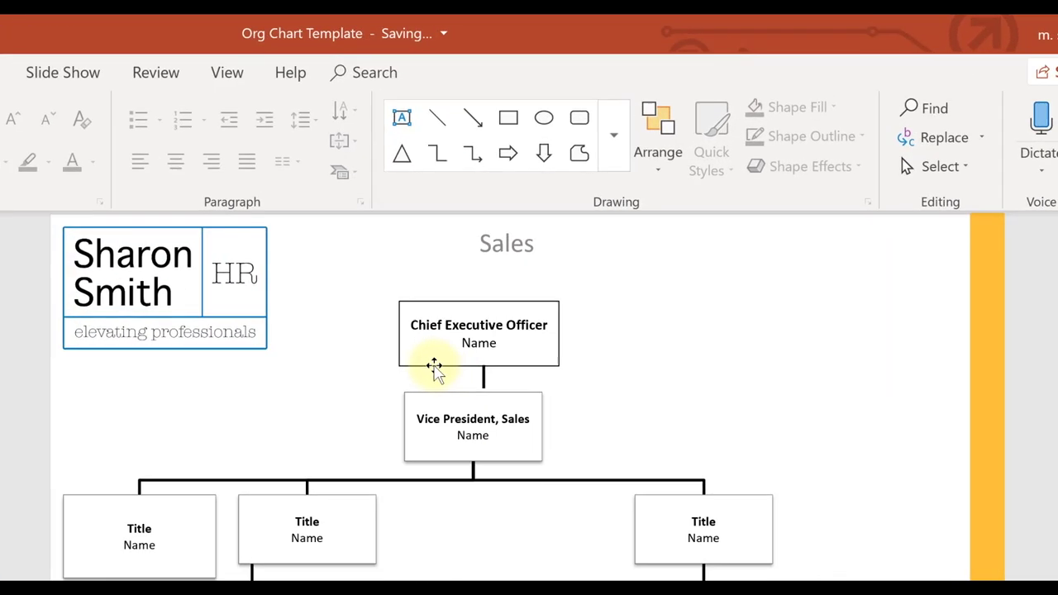
{"action": "left_click", "coordinate": [581, 220]}
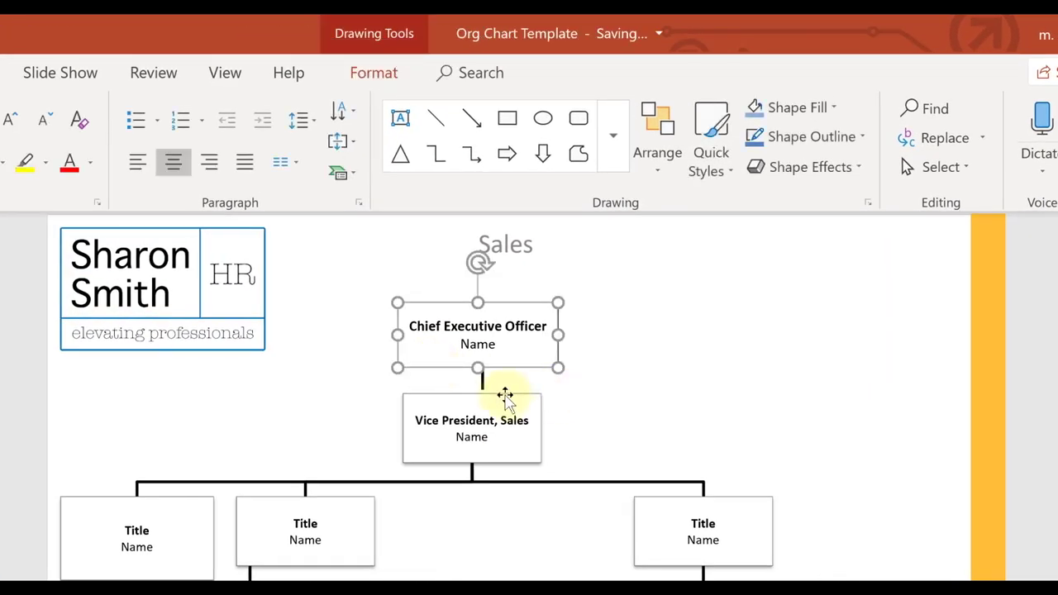
{"action": "left_click", "coordinate": [386, 501]}
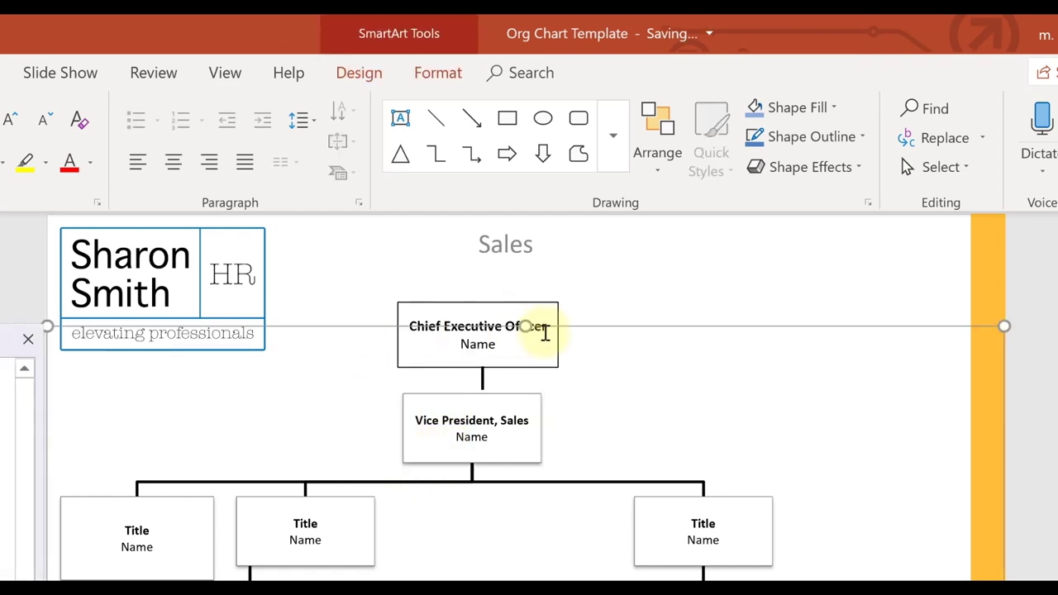
{"action": "left_click", "coordinate": [530, 308]}
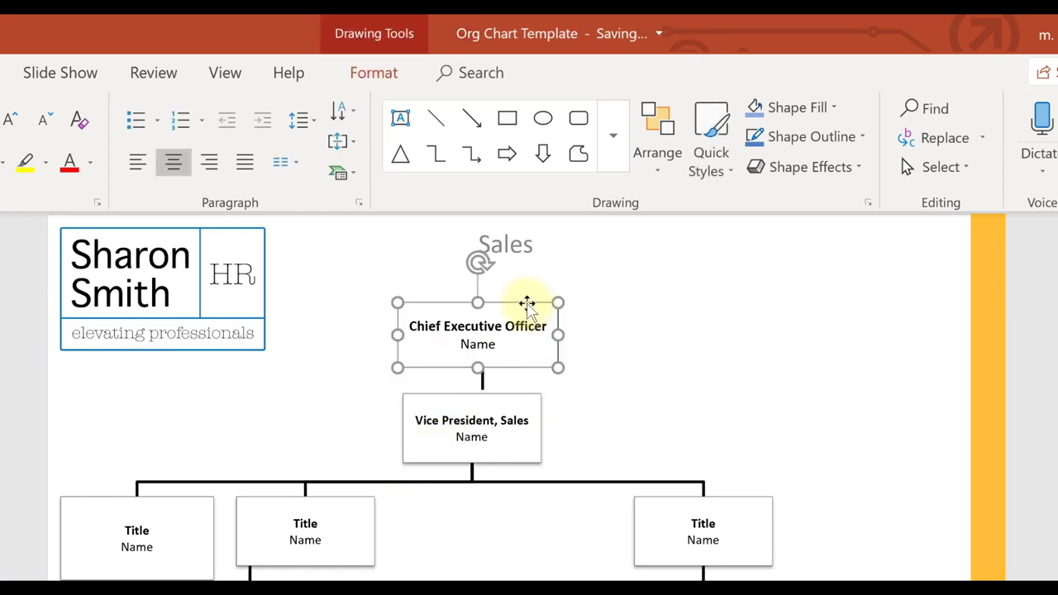
{"action": "key", "text": "Delete"}
Step: Delete the leftover connector so Vice President, Sales sits at the top of the chart
{"action": "left_click", "coordinate": [484, 378]}
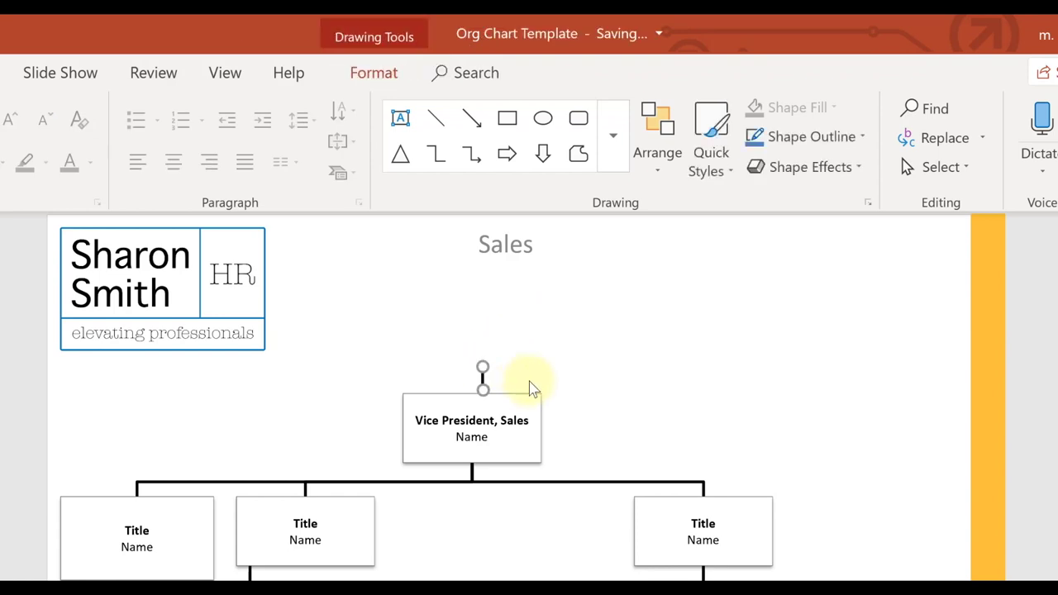
{"action": "key", "text": "Delete"}
{"action": "left_click", "coordinate": [496, 413]}
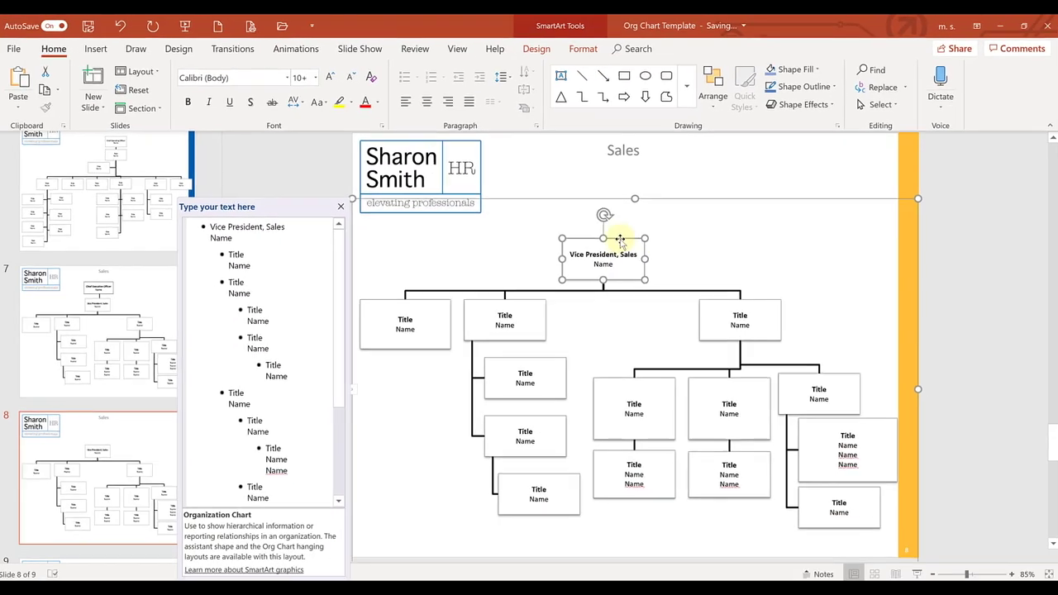
{"action": "left_click", "coordinate": [662, 194]}
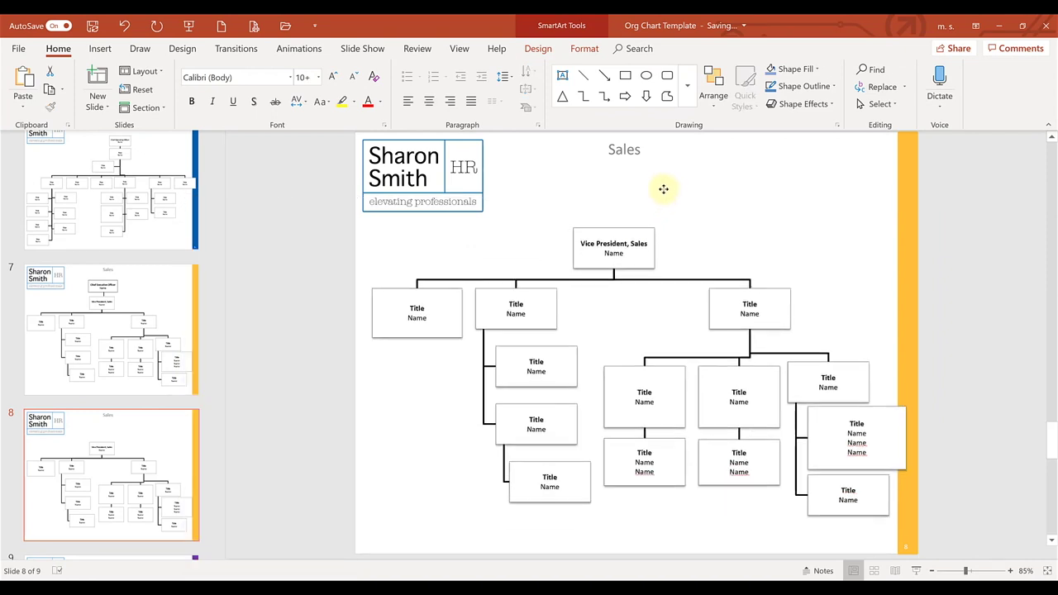
{"action": "left_click", "coordinate": [651, 297]}
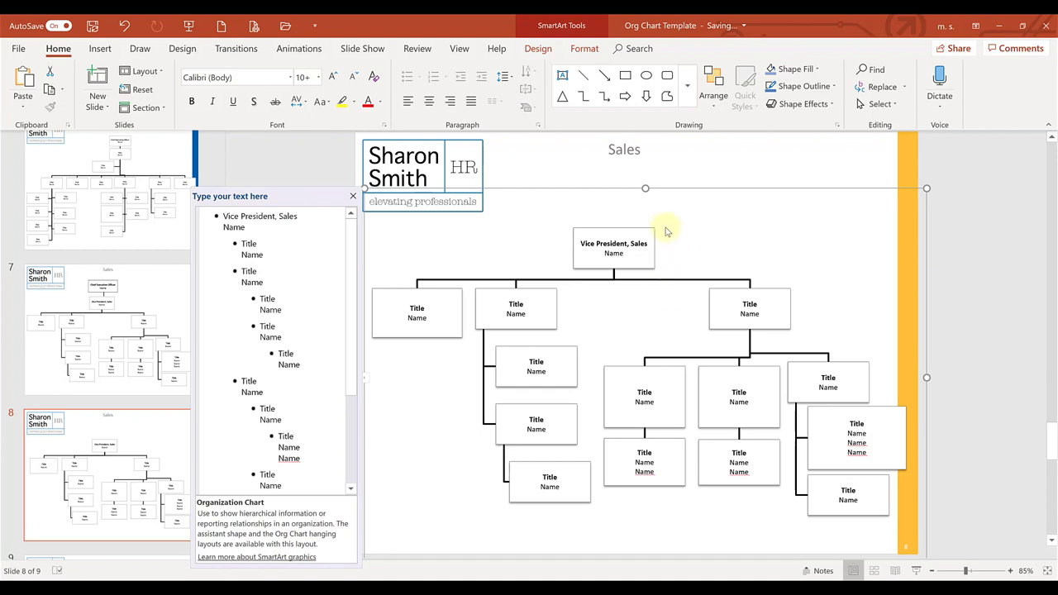
Step: On slide 2's main org chart, delete the Vice President of Human Resources box
{"action": "left_click", "coordinate": [174, 287]}
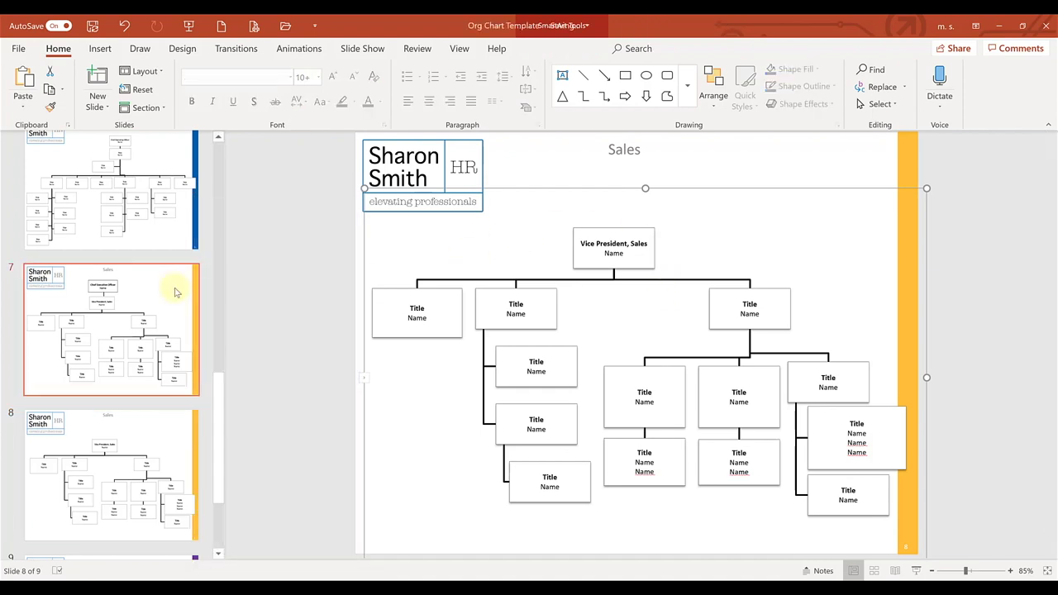
{"action": "scroll", "coordinate": [166, 298], "scroll_direction": "up", "scroll_amount": 5}
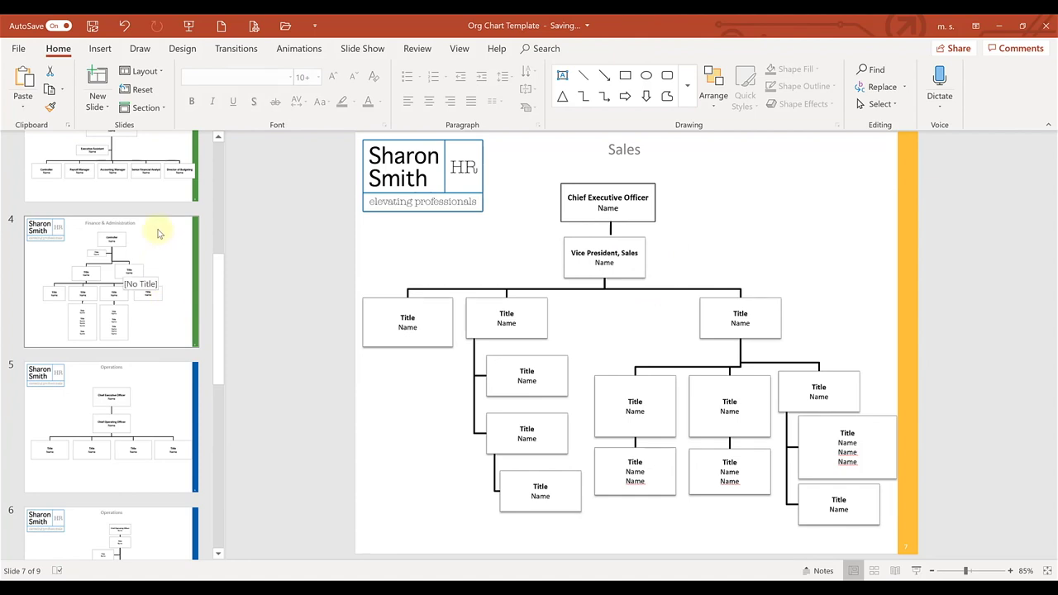
{"action": "scroll", "coordinate": [157, 232], "scroll_direction": "up", "scroll_amount": 5}
{"action": "left_click", "coordinate": [151, 342]}
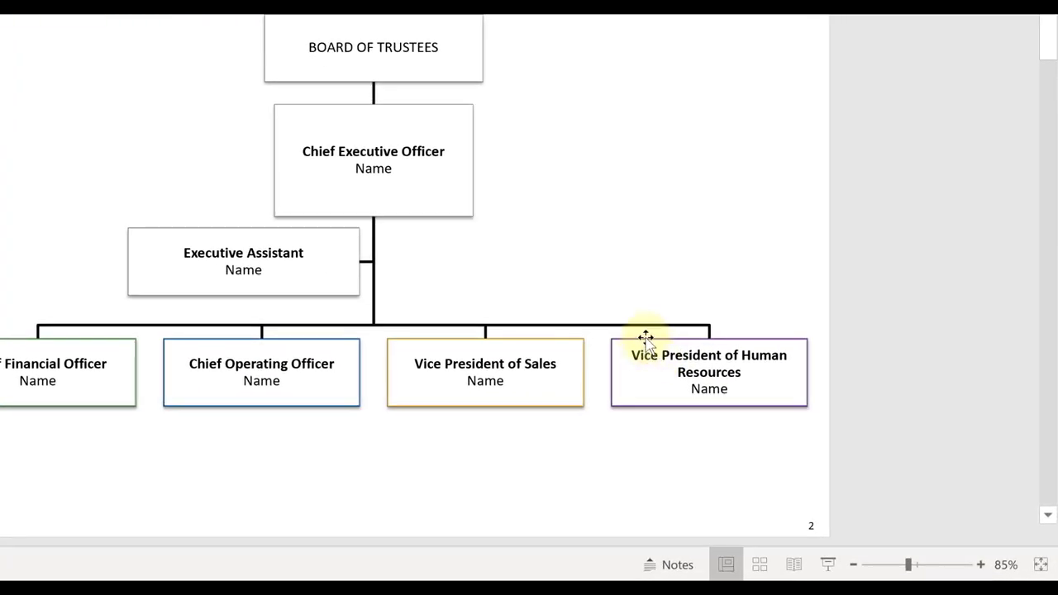
{"action": "left_click", "coordinate": [801, 361]}
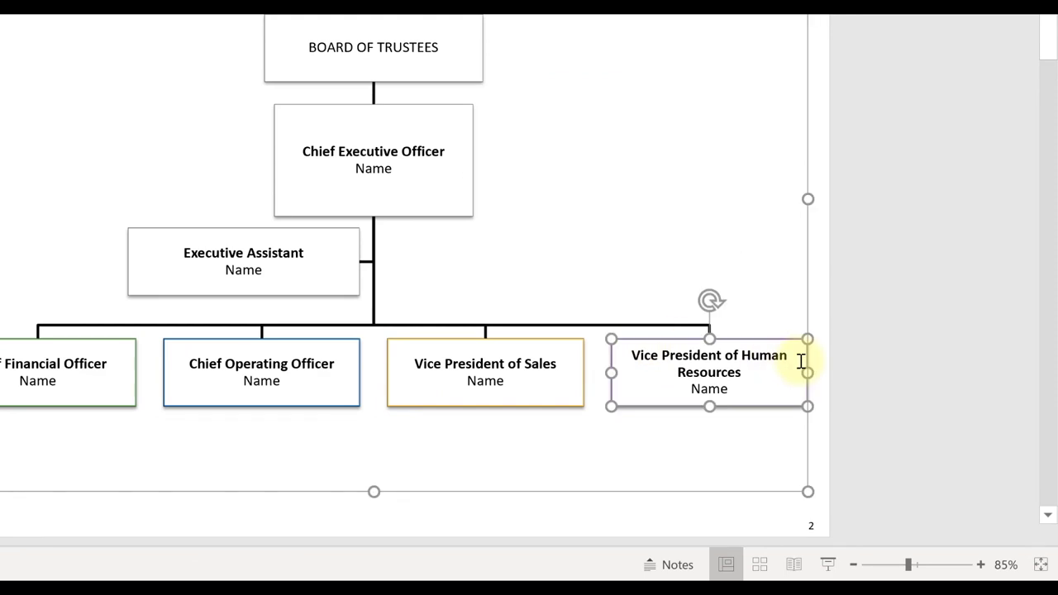
{"action": "key", "text": "shift+Tab"}
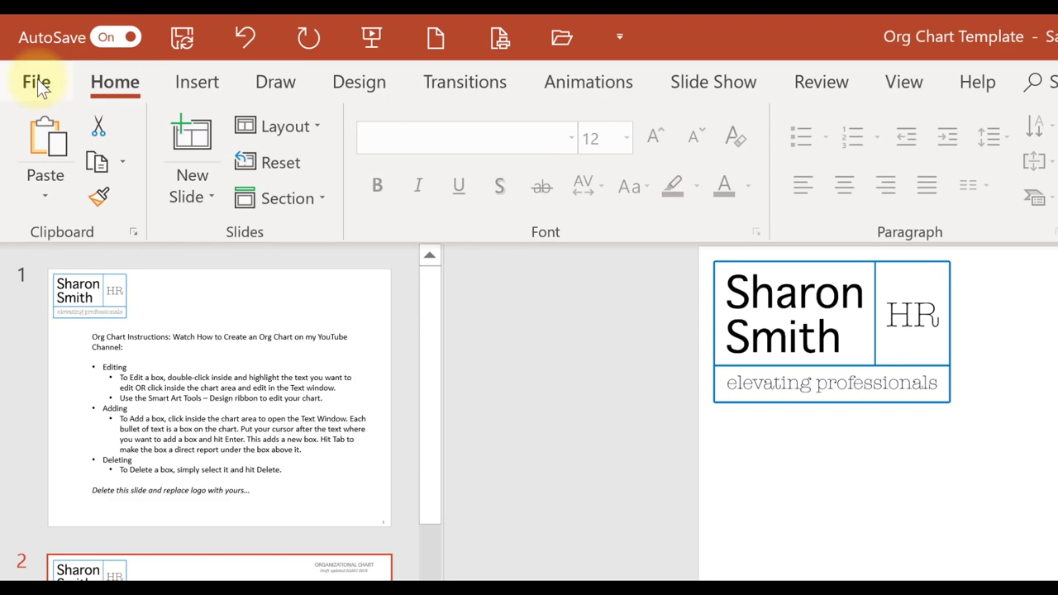
Step: Print all slides to a PDF named 'org chart' with Microsoft Print to PDF, then open it
{"action": "left_click", "coordinate": [36, 83]}
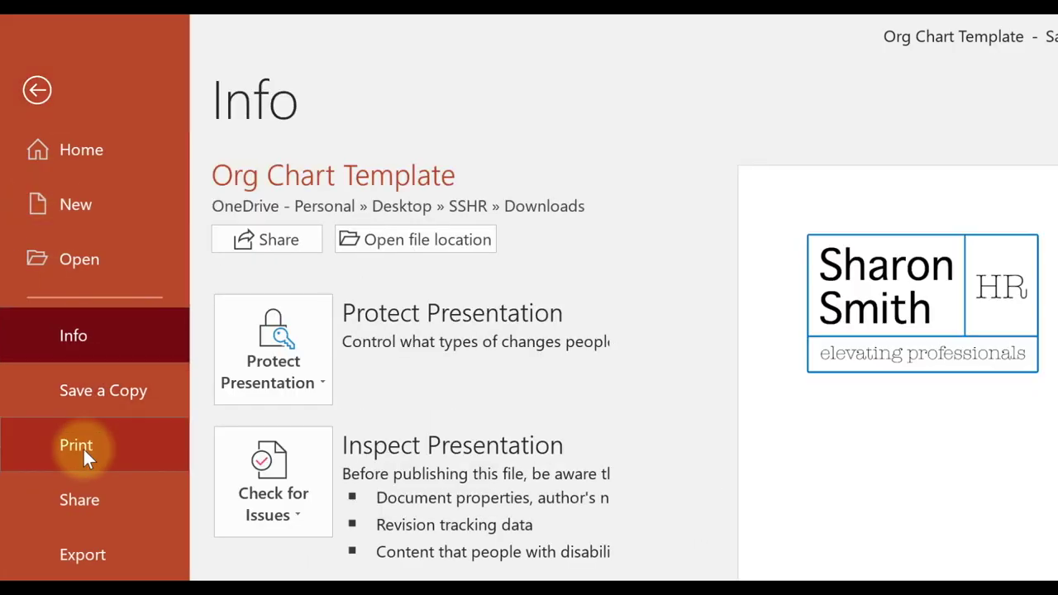
{"action": "left_click", "coordinate": [80, 445]}
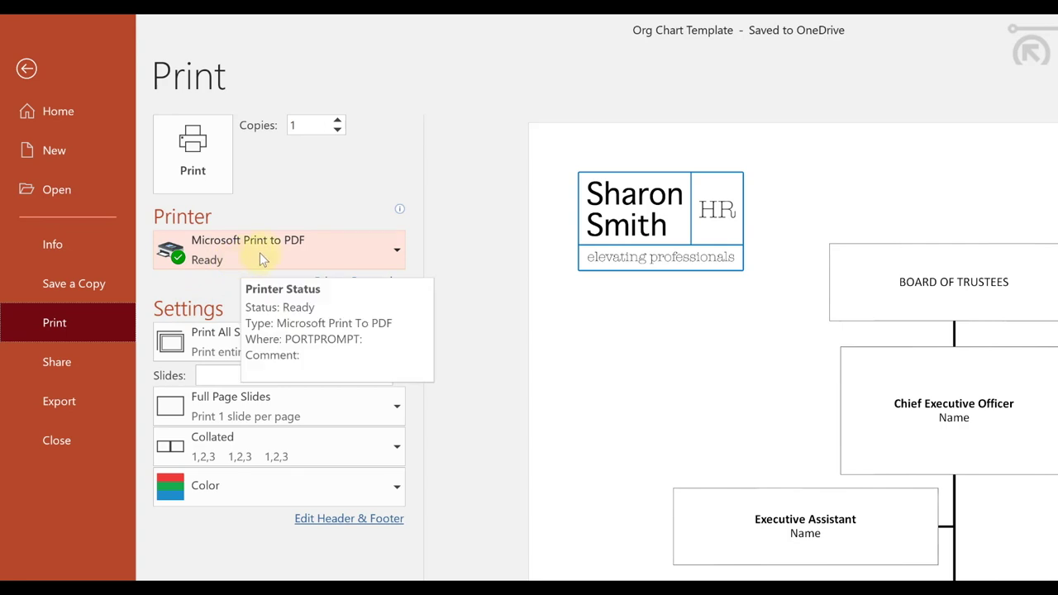
{"action": "left_click", "coordinate": [202, 171]}
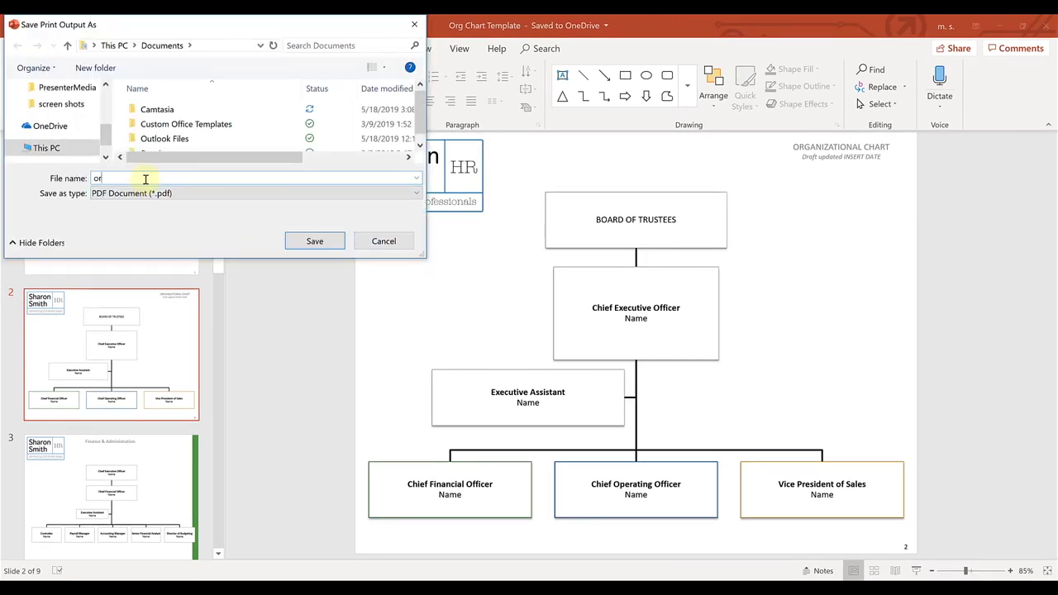
{"action": "key", "text": "Return"}
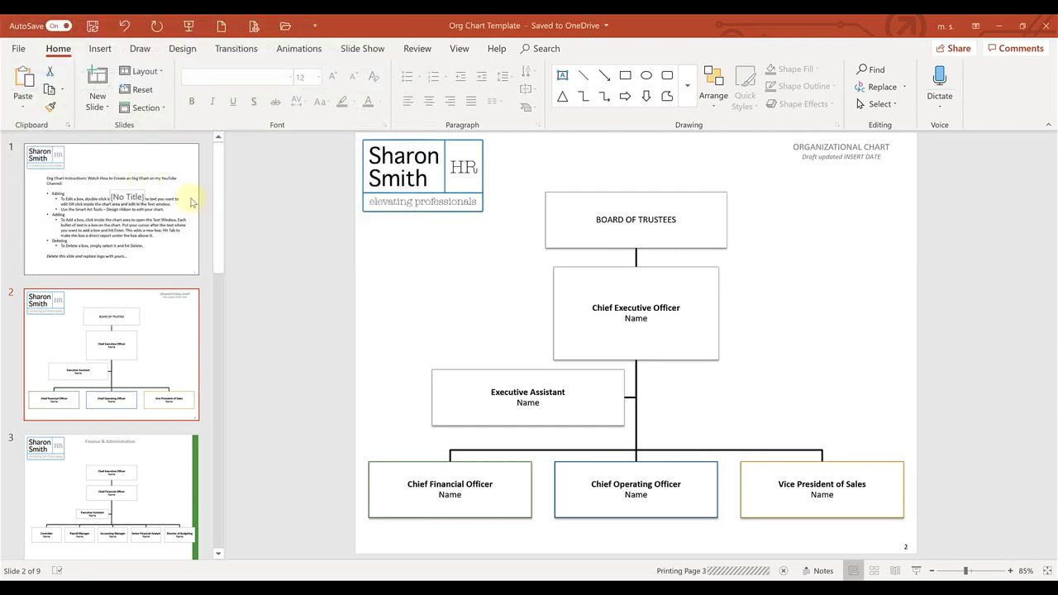
{"action": "left_click", "coordinate": [142, 165]}
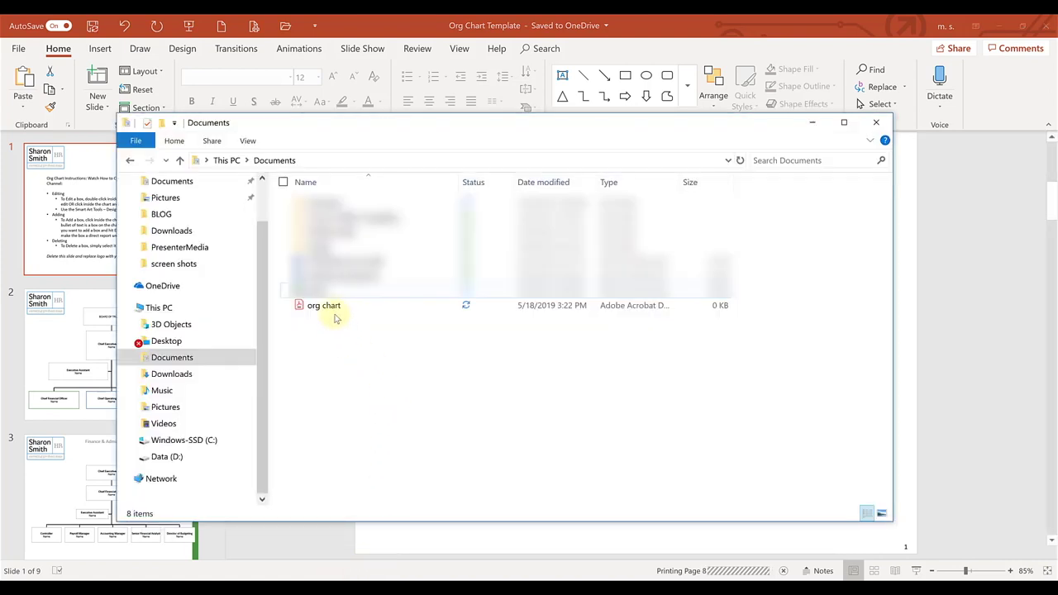
{"action": "double_click", "coordinate": [335, 308]}
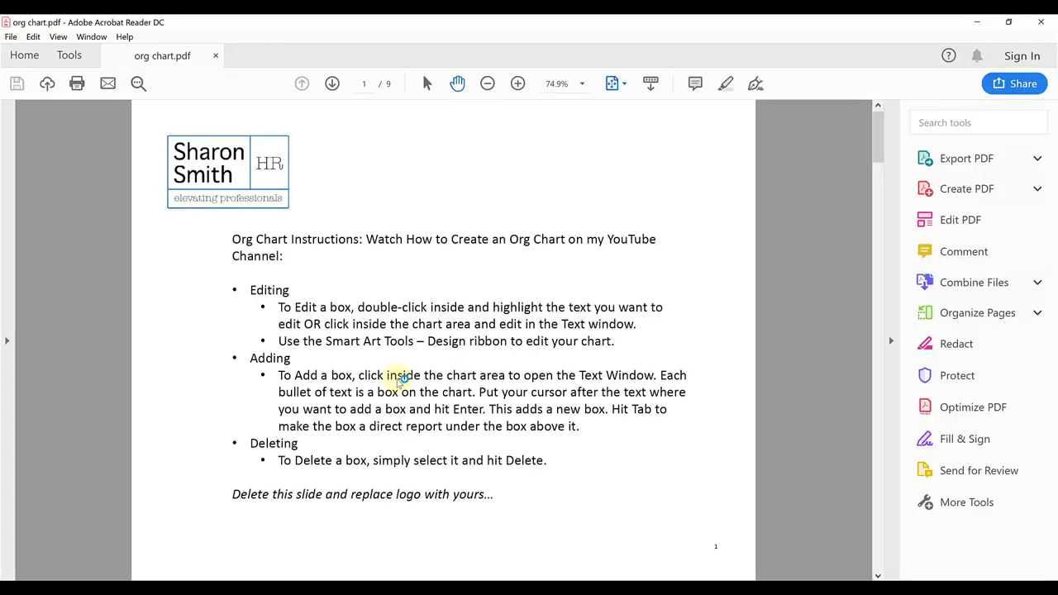
Step: Scroll the PDF to page 5, the Operations chart under the Chief Operating Officer
{"action": "scroll", "coordinate": [399, 379], "scroll_direction": "down", "scroll_amount": 3}
{"action": "scroll", "coordinate": [396, 379], "scroll_direction": "down", "scroll_amount": 3}
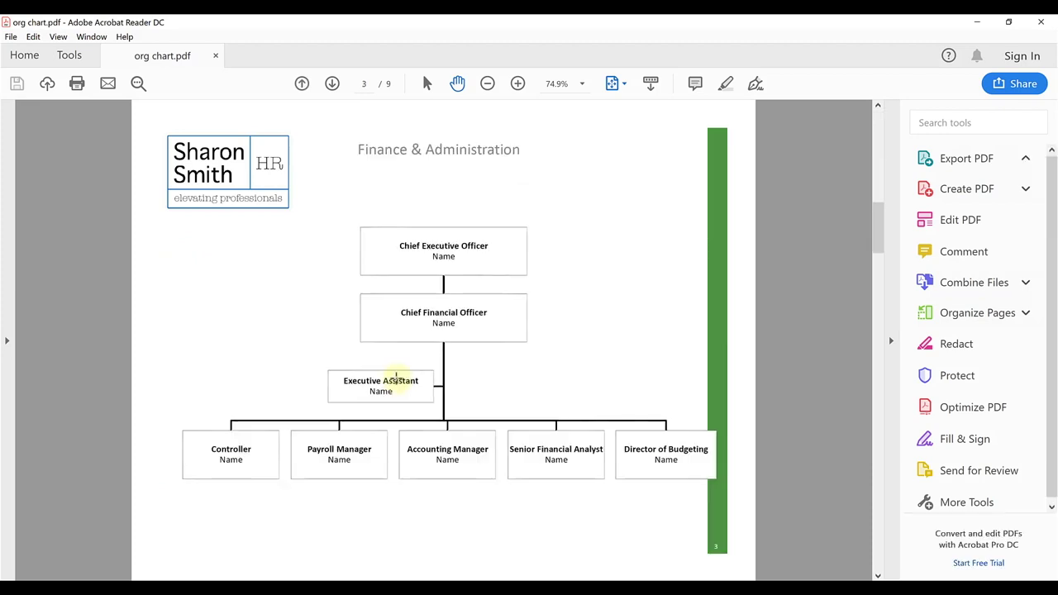
{"action": "scroll", "coordinate": [396, 379], "scroll_direction": "down", "scroll_amount": 3}
{"action": "scroll", "coordinate": [396, 379], "scroll_direction": "down", "scroll_amount": 12}
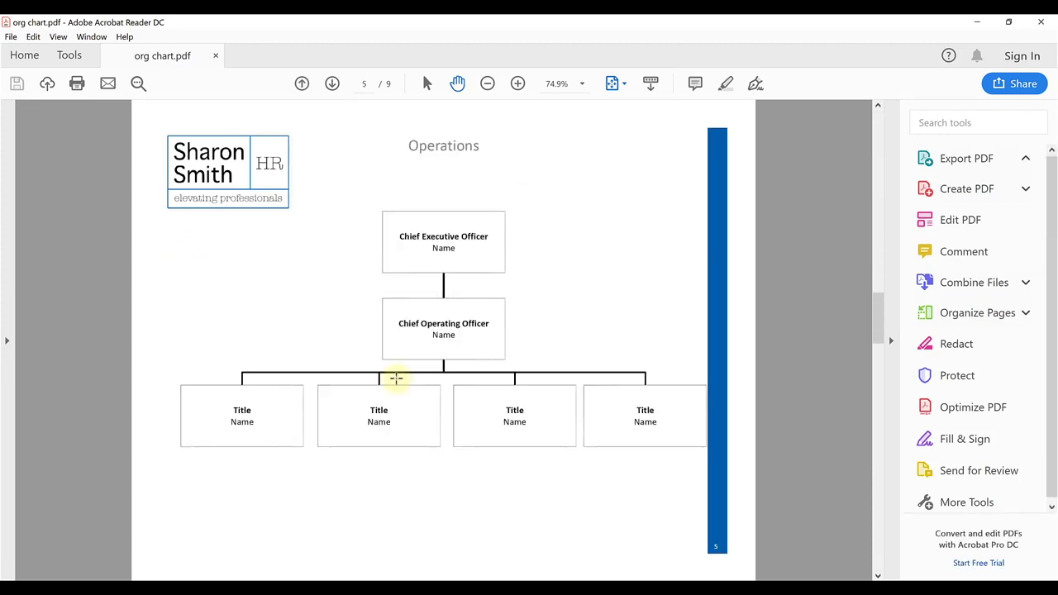